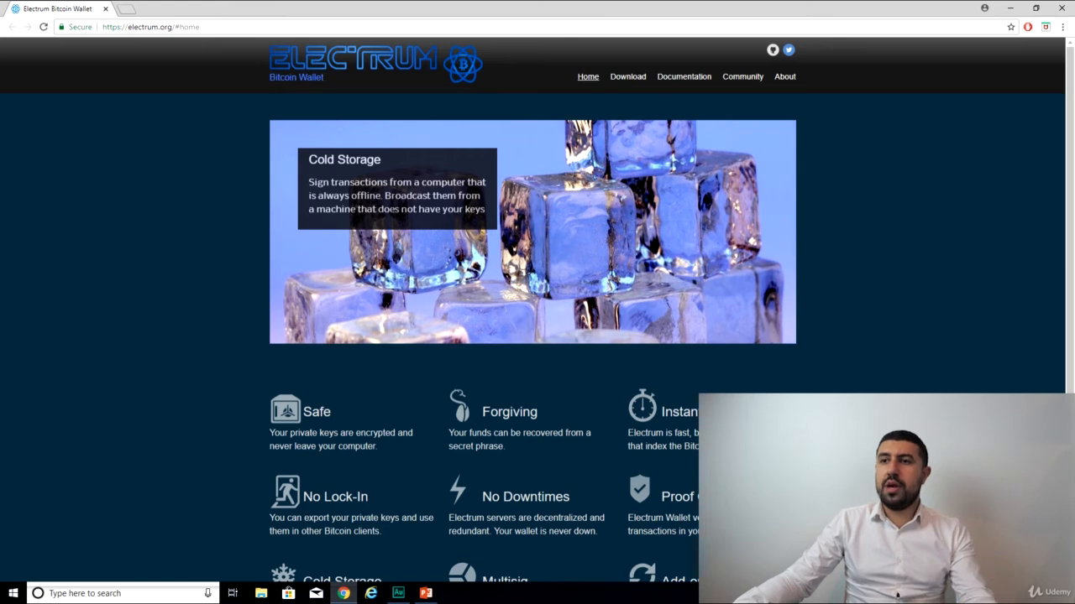
Download the Windows Installer for Electrum 3.2.2 from the Electrum website.
scroll(538, 303, down, 3)
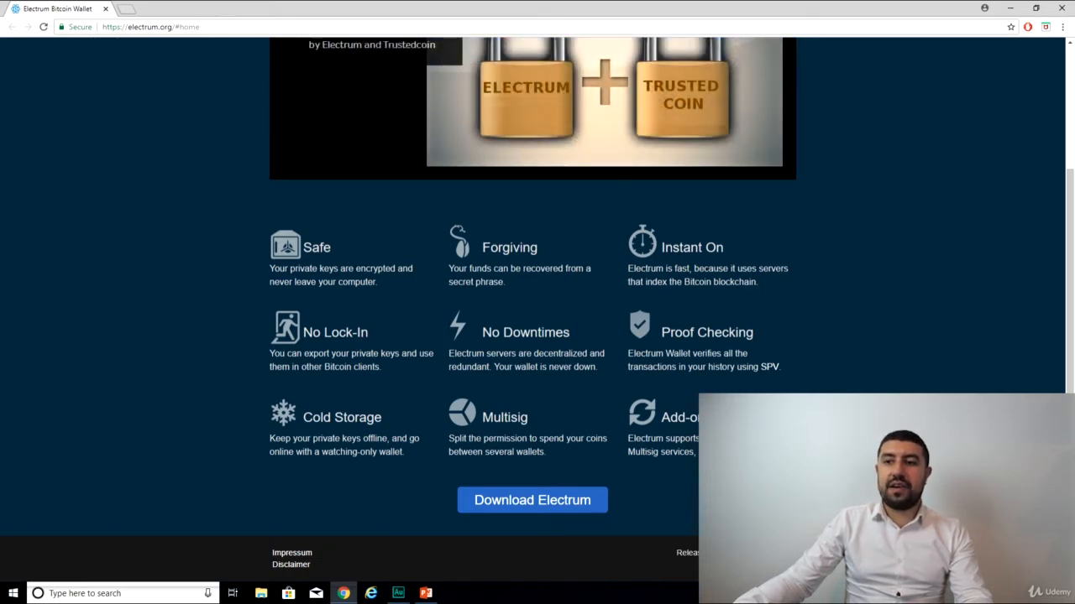
drag(338, 282, 378, 282)
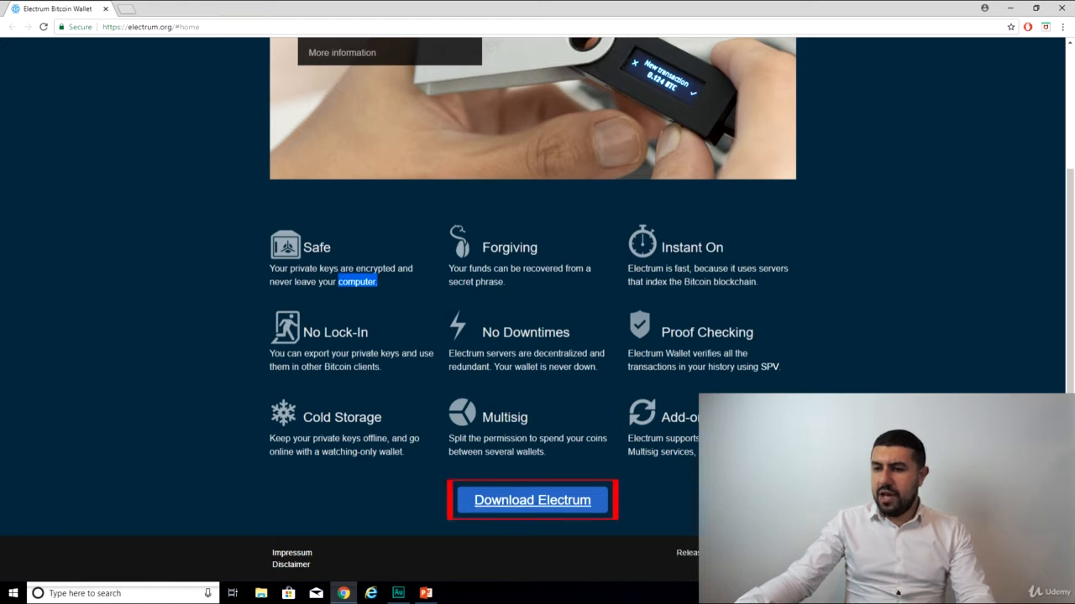
click(532, 499)
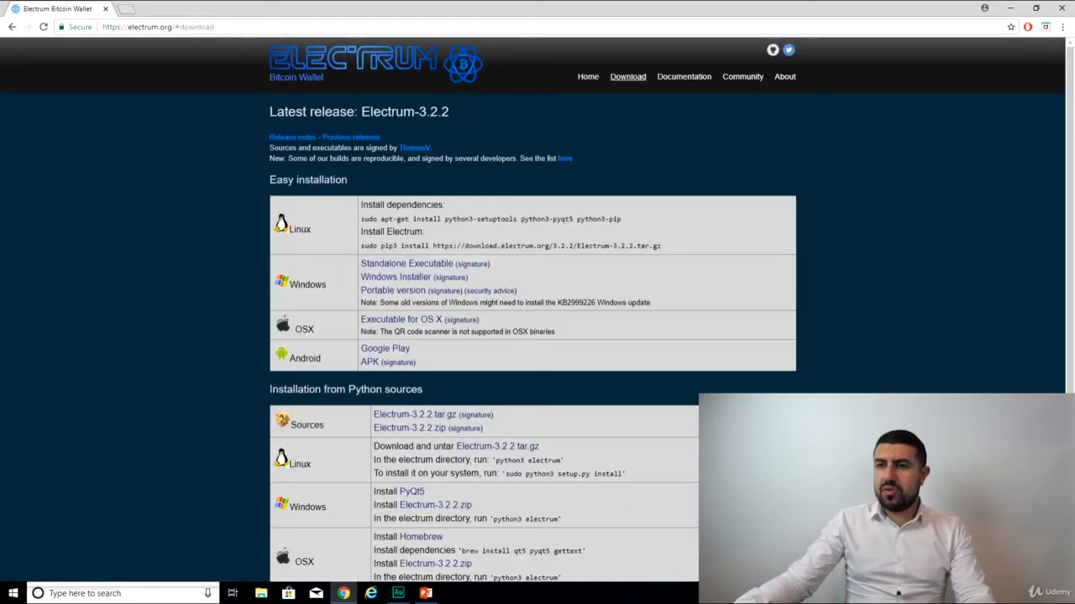
click(395, 277)
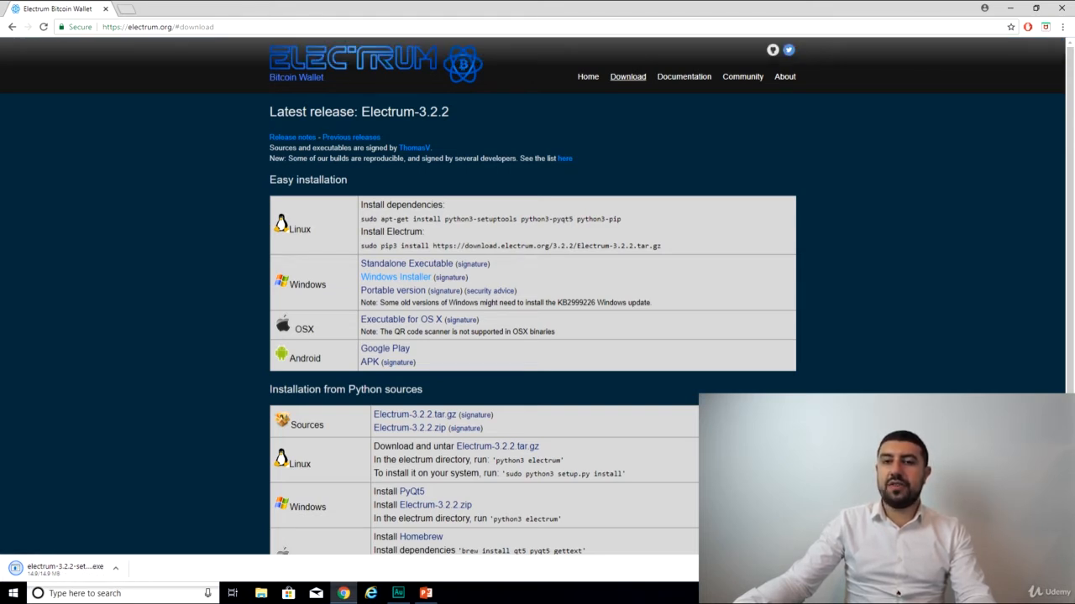
Run the downloaded Electrum setup file, complete the installation and close the installer.
click(63, 568)
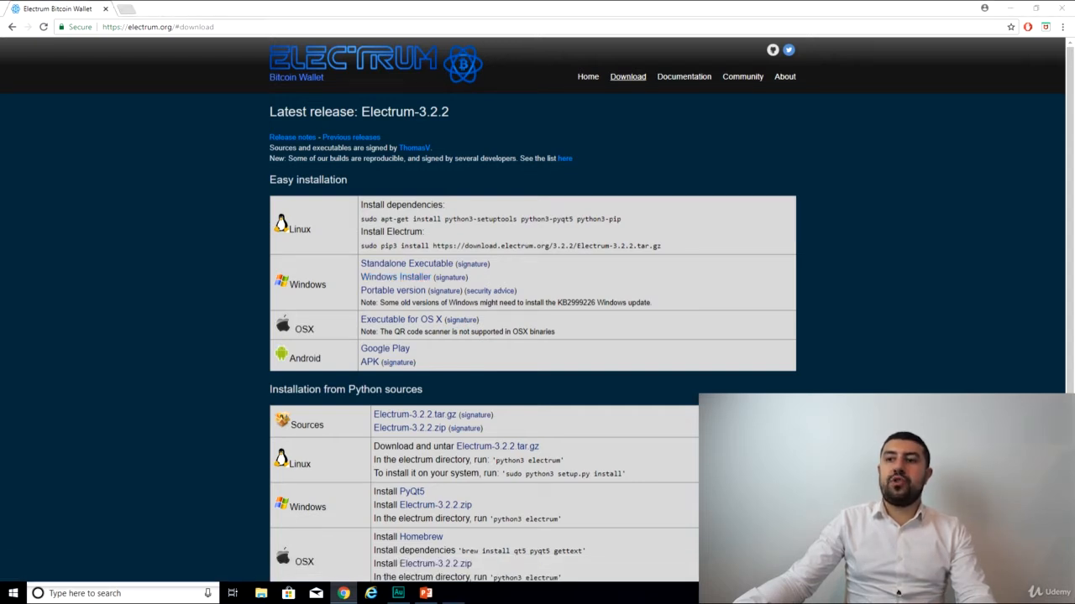
click(599, 386)
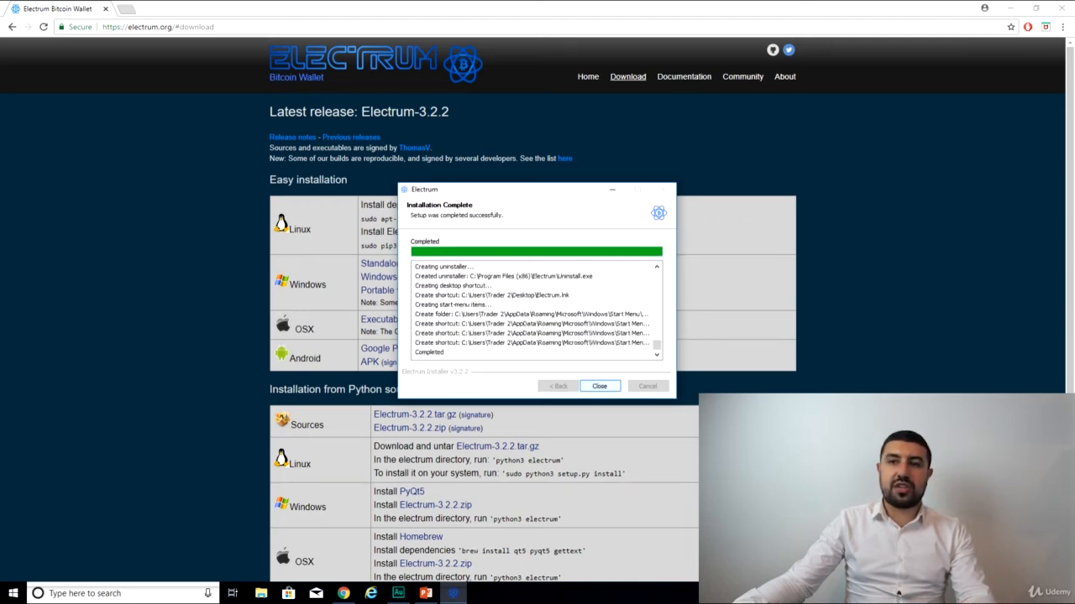
click(599, 386)
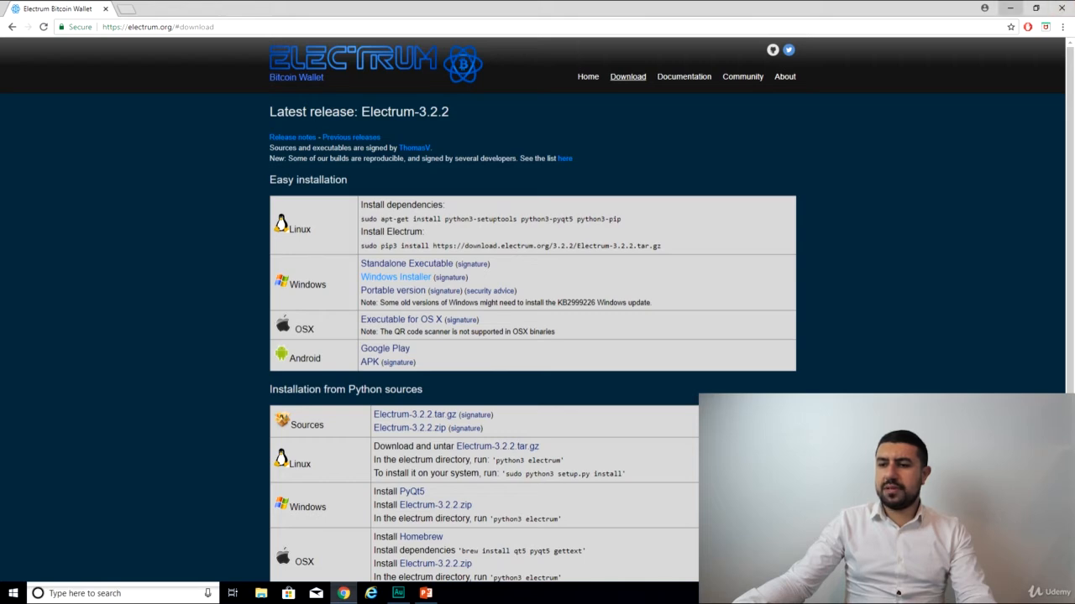
Launch Electrum from the desktop and name the new wallet CryptoInvestmentCourse.
click(1010, 8)
click(1010, 9)
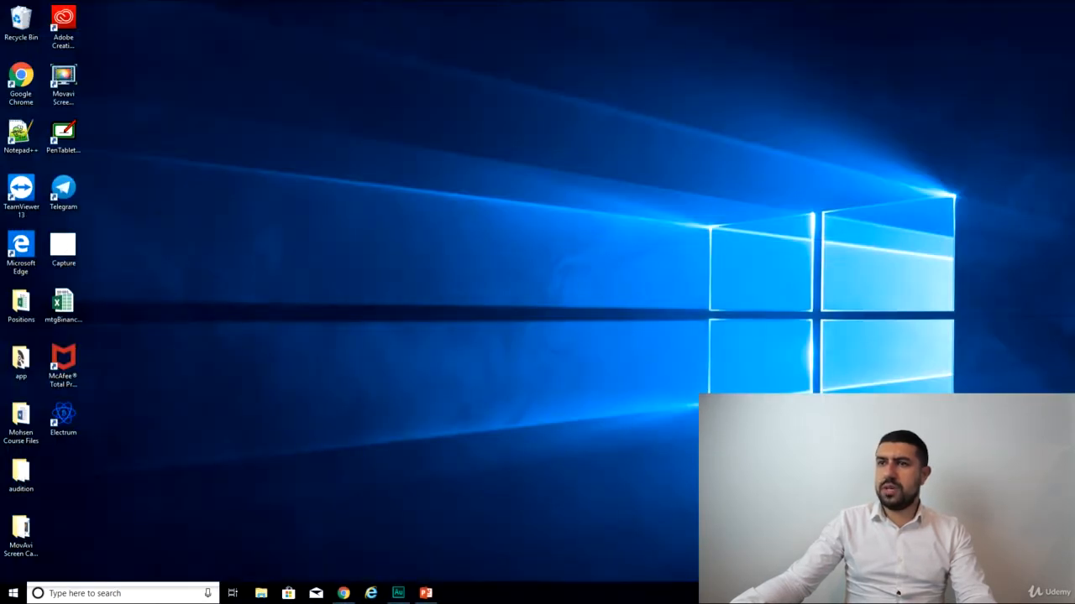
double_click(64, 418)
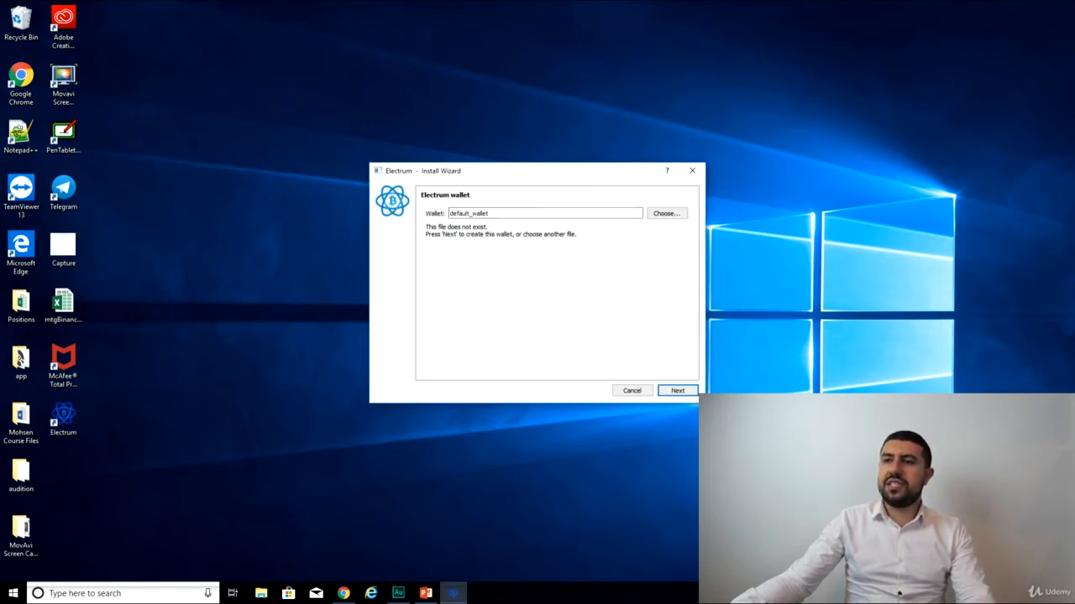
double_click(468, 213)
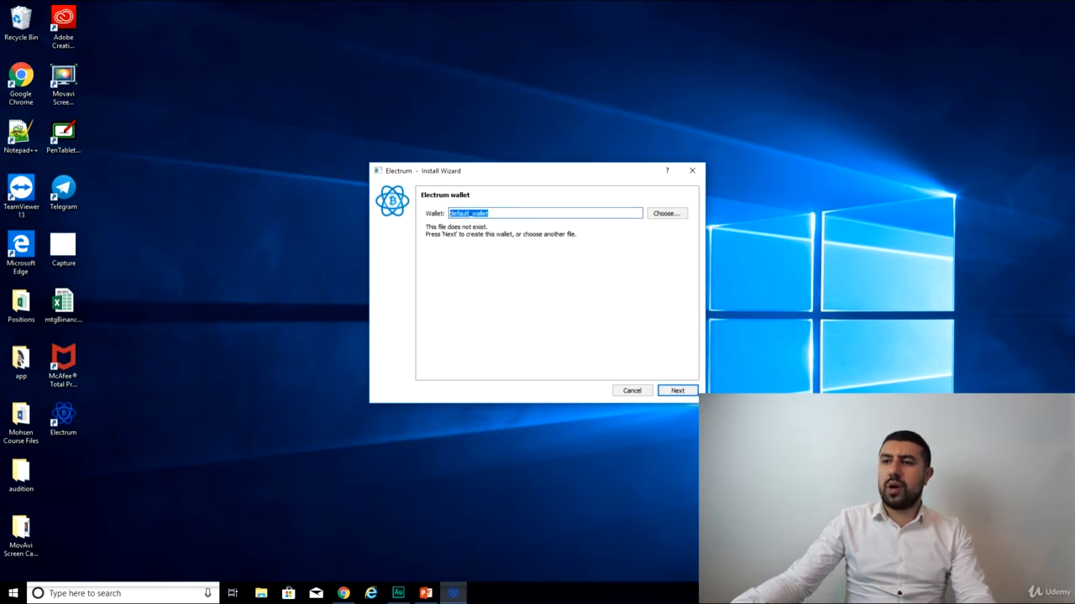
text(Crypto)
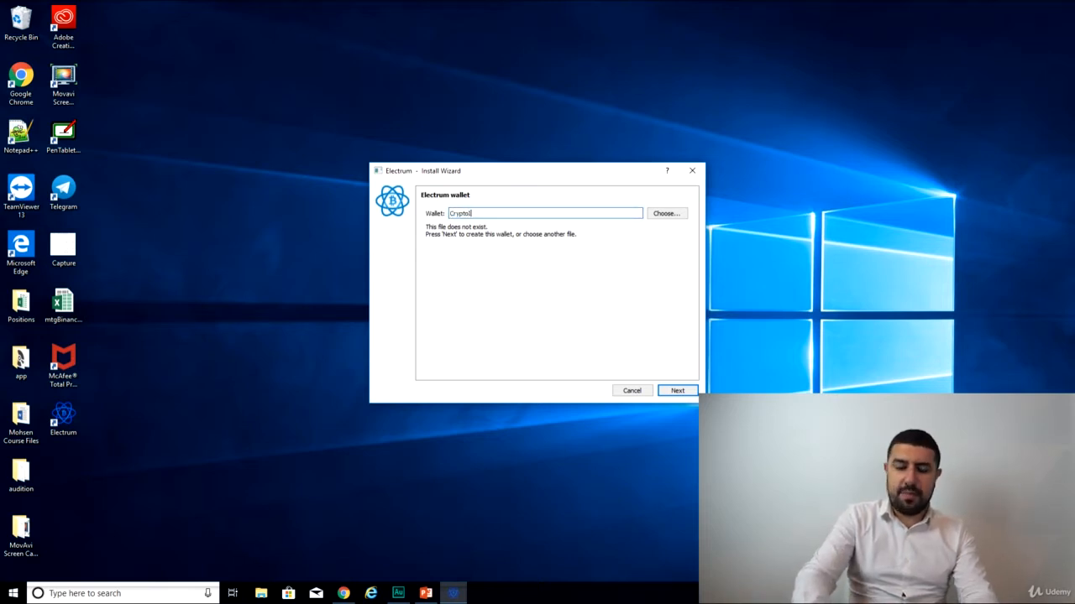
text(InvestmentCour)
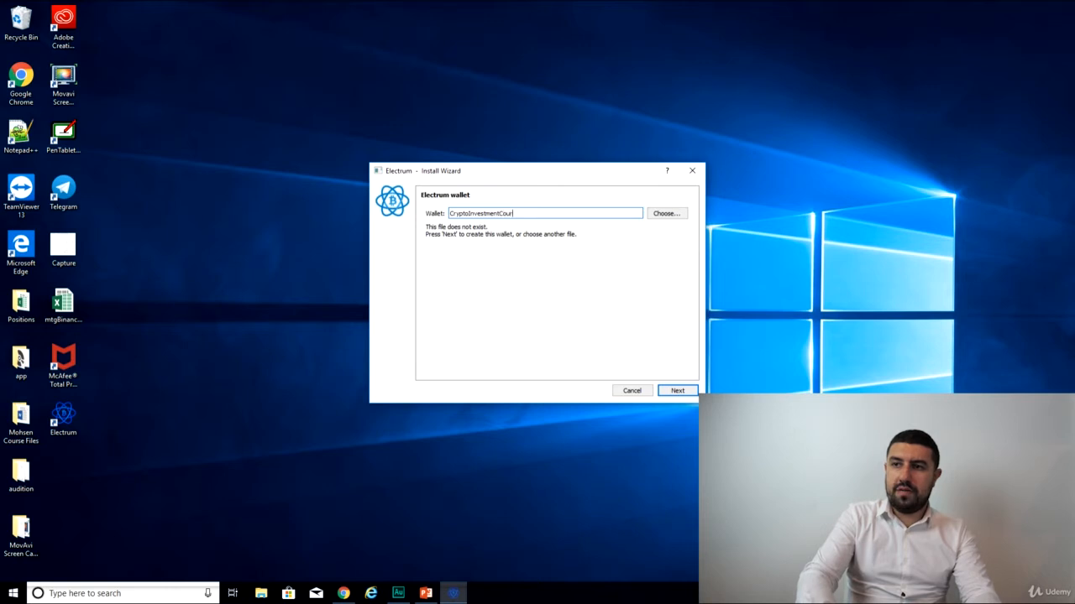
text(se)
key(Return)
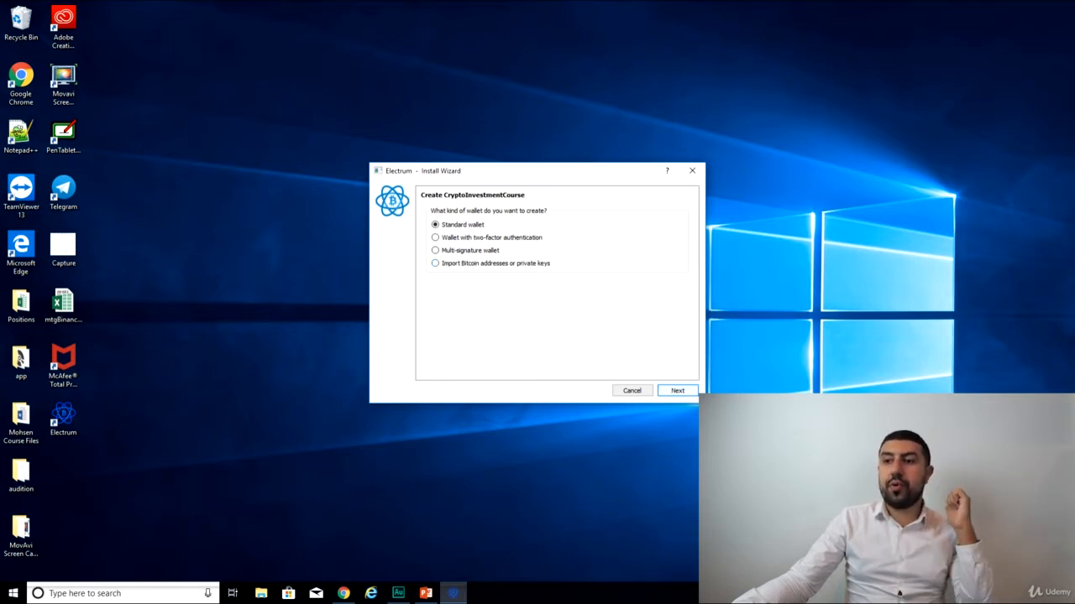
Create it as a standard wallet with a new seed of the Segwit type.
click(677, 390)
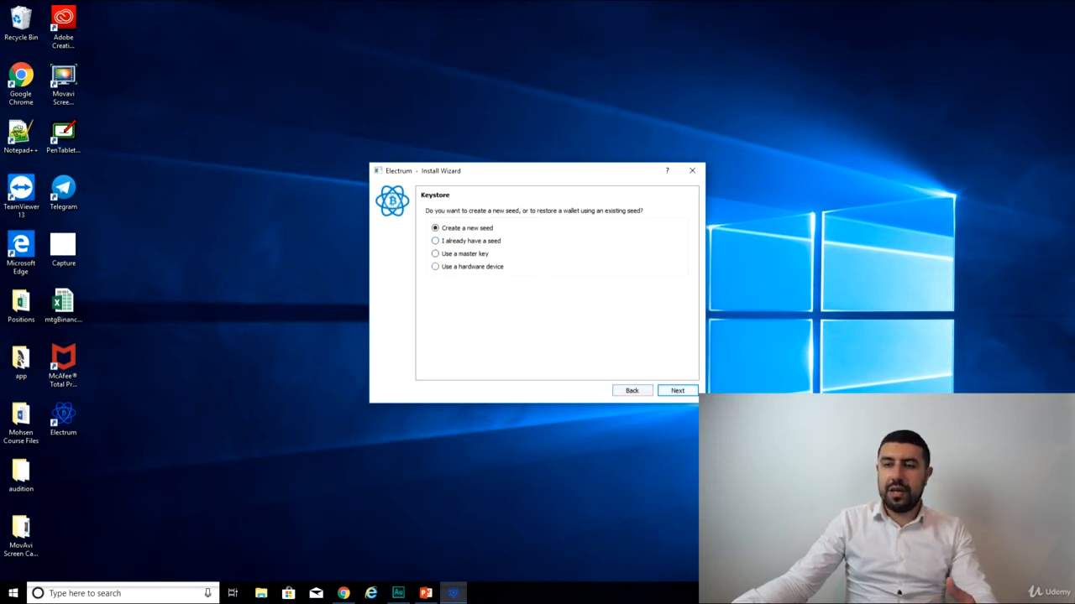
key(Return)
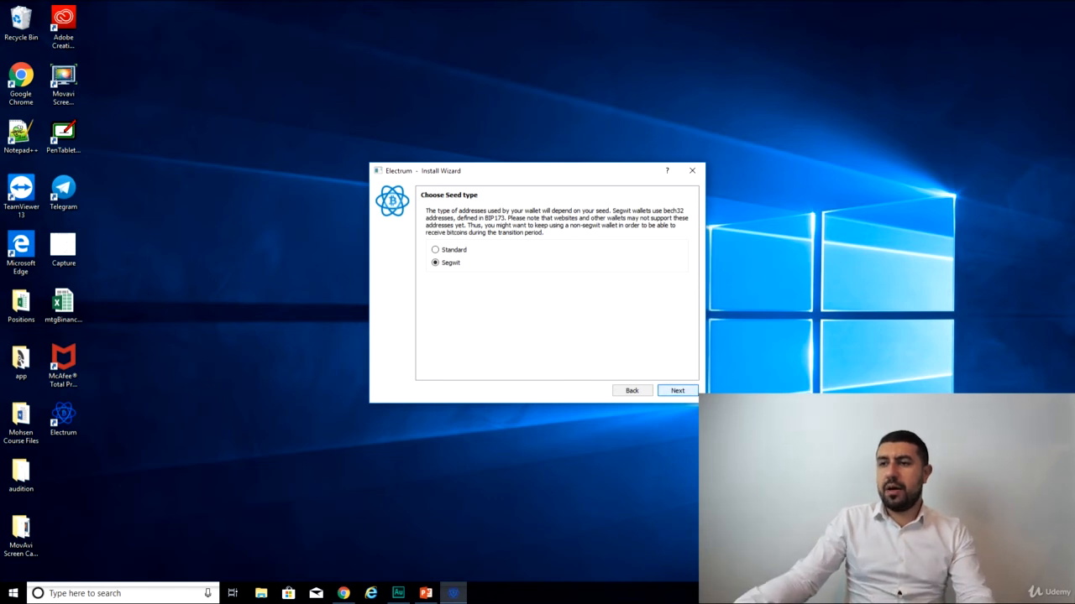
click(678, 392)
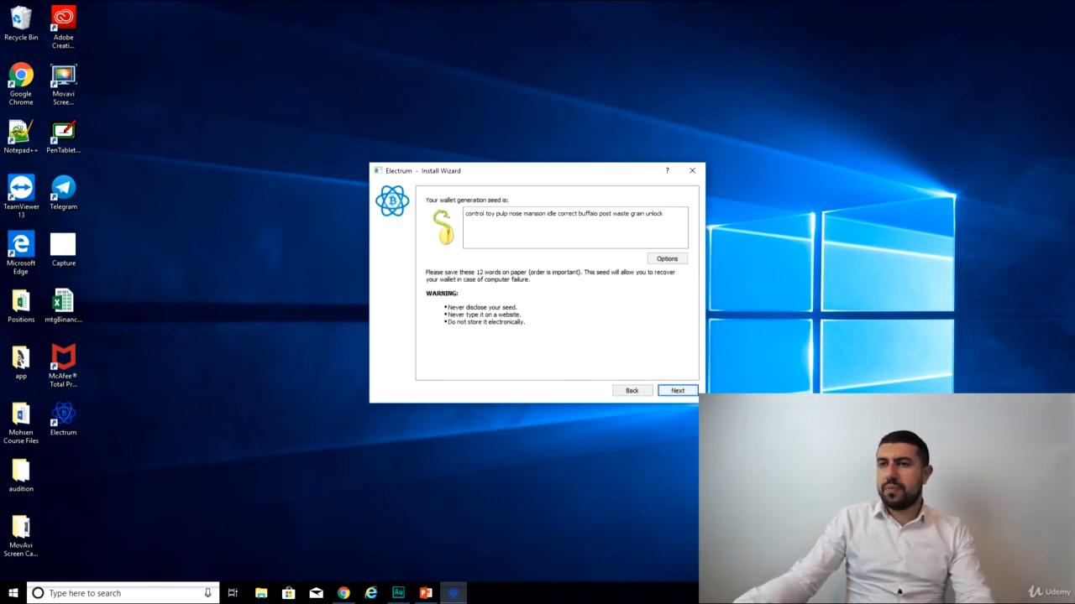
Open the Wallets text file from the Crypto Investment Course folder in Documents and place it beside the wallet wizard.
drag(664, 214, 465, 214)
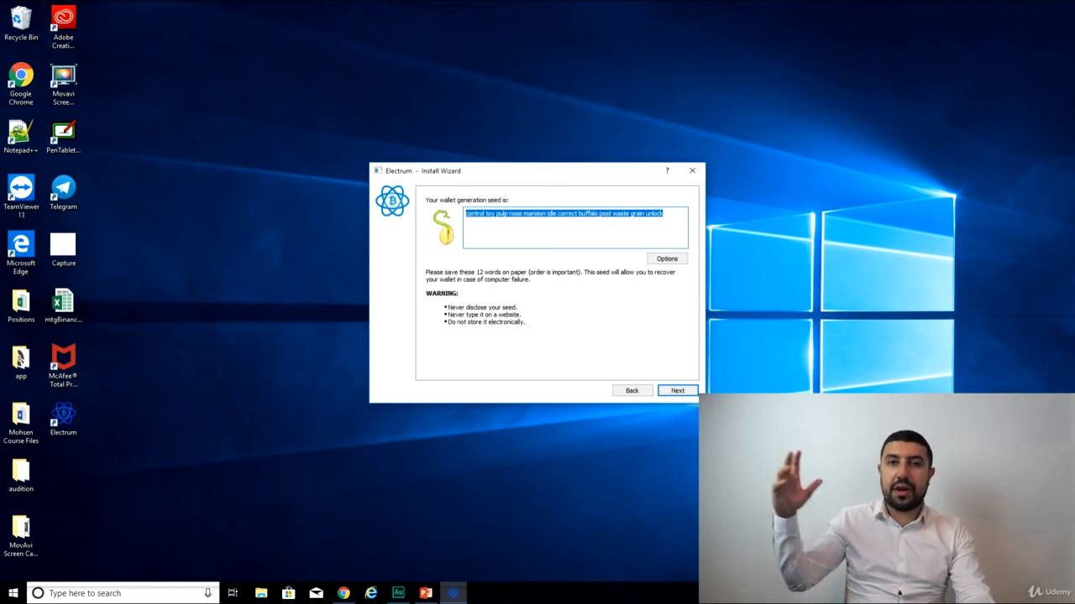
click(261, 593)
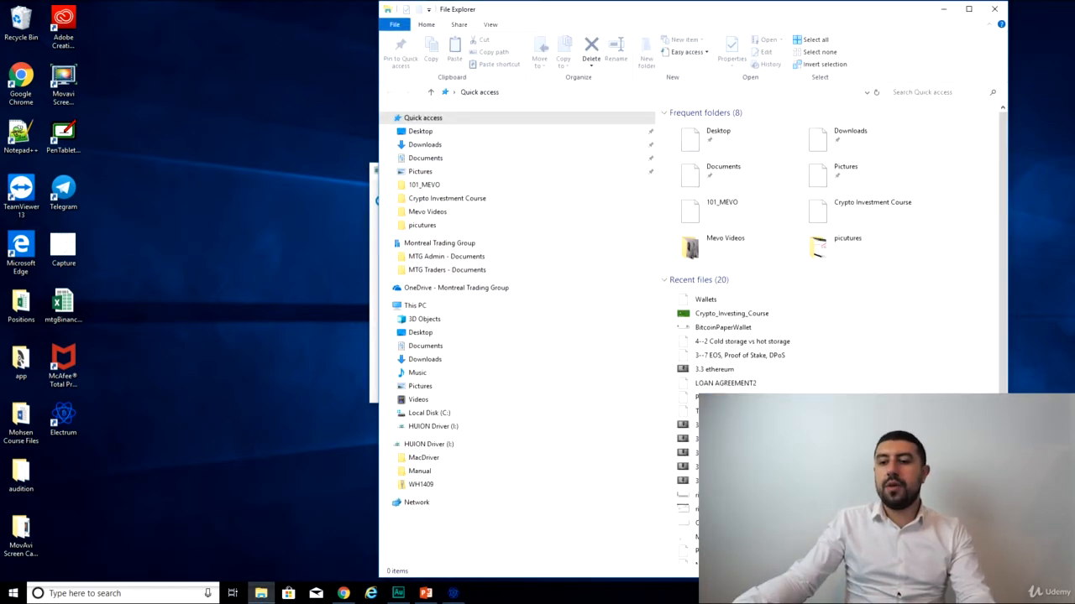
click(425, 346)
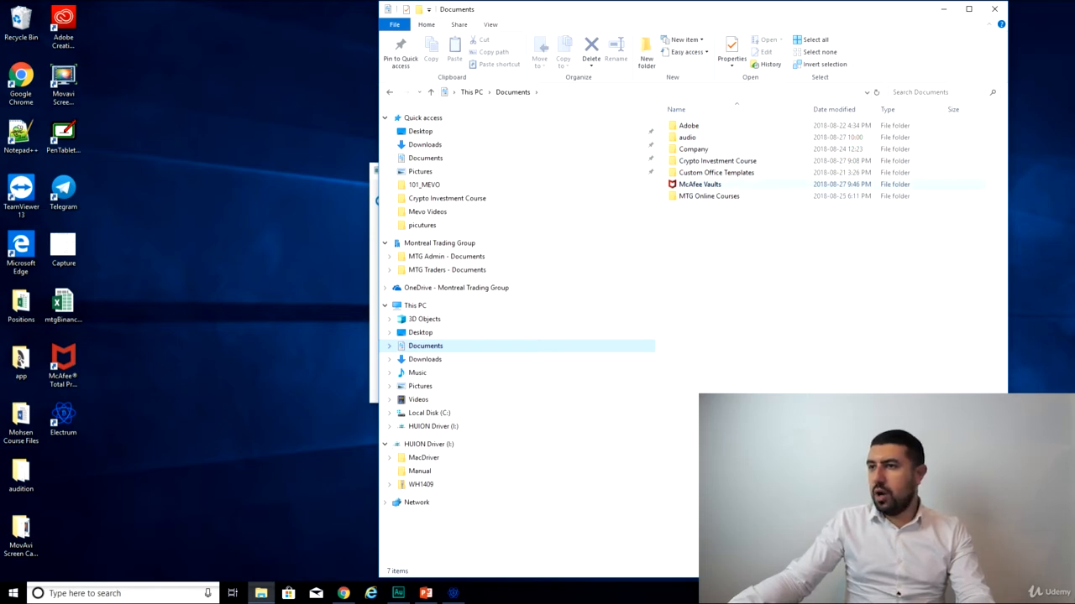
double_click(717, 161)
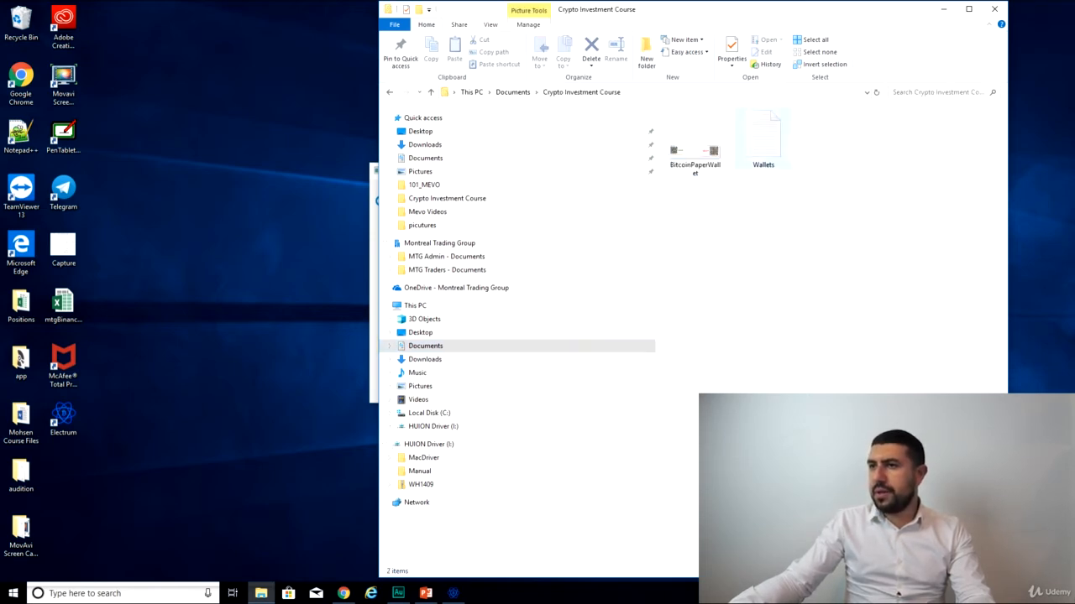
double_click(763, 140)
drag(605, 77, 973, 118)
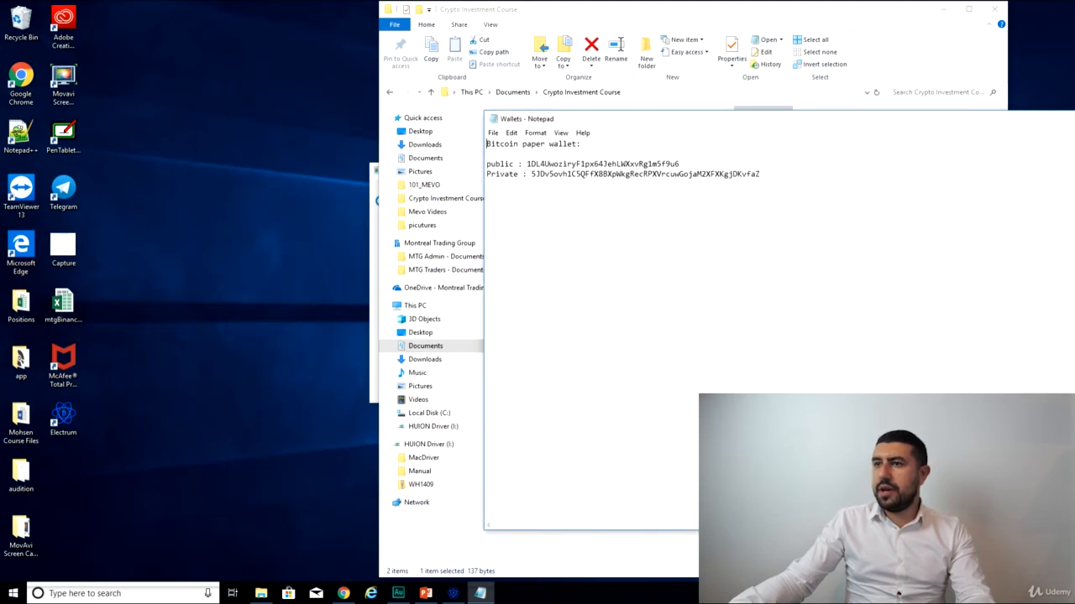
click(943, 9)
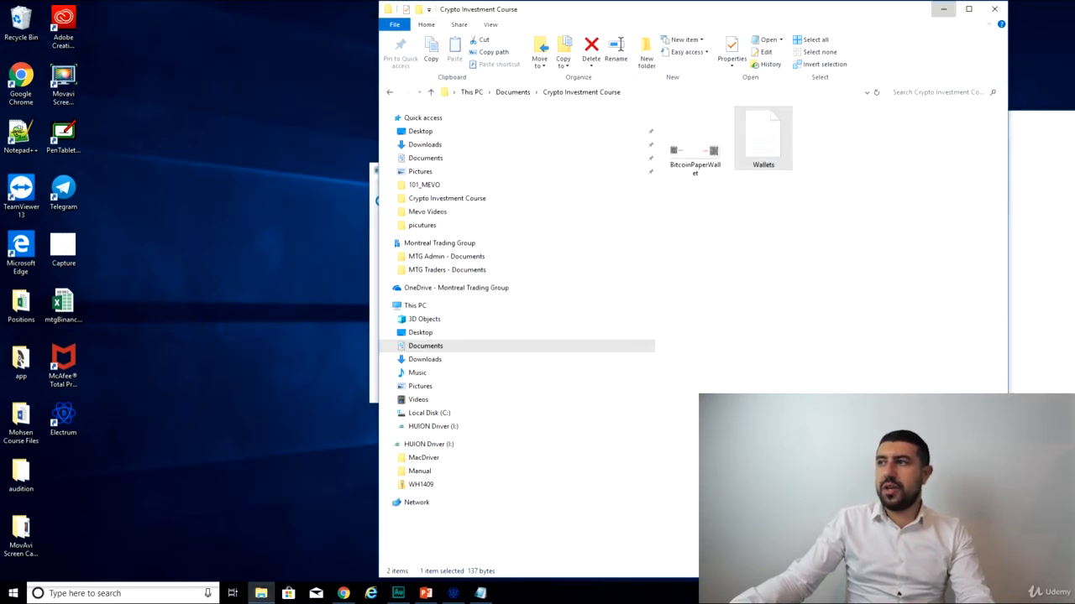
drag(780, 119, 984, 90)
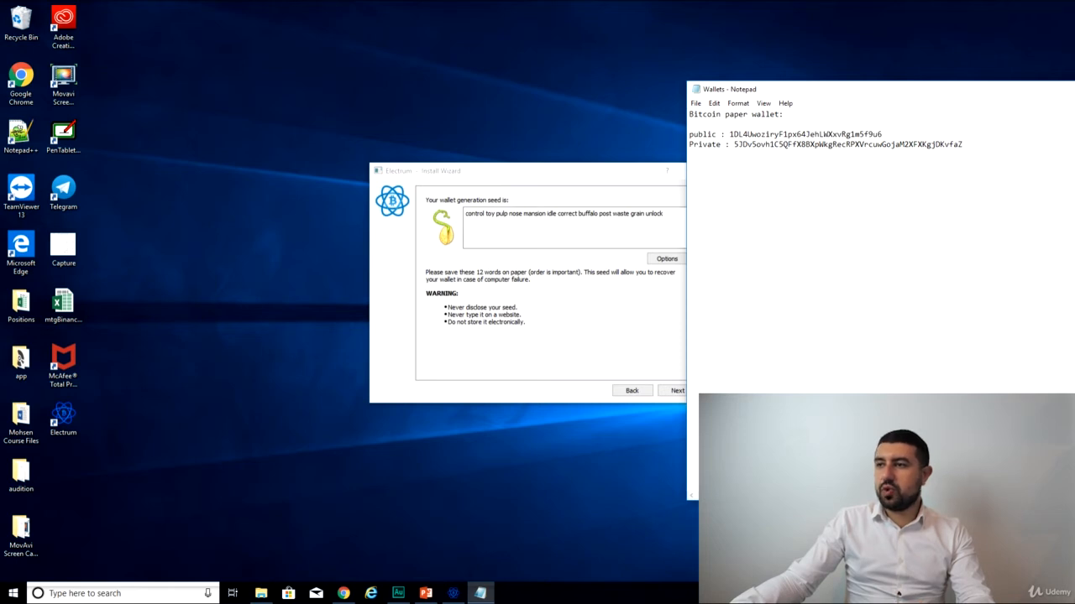
Add an "Electrum :" entry below the paper wallet keys in the Wallets file and paste the wallet's seed phrase after it.
text(Electr)
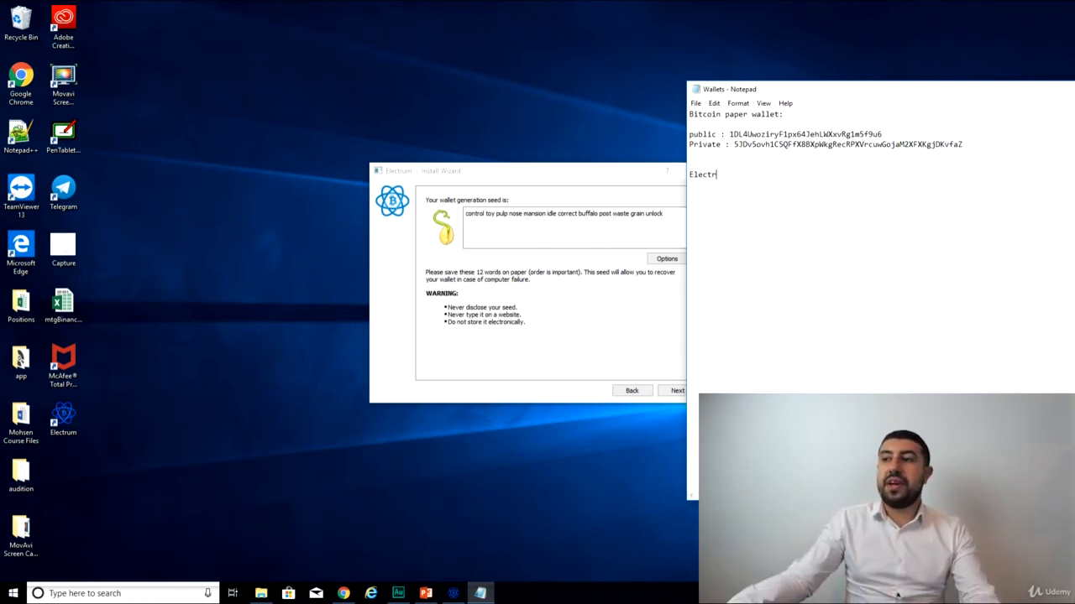
text(um)
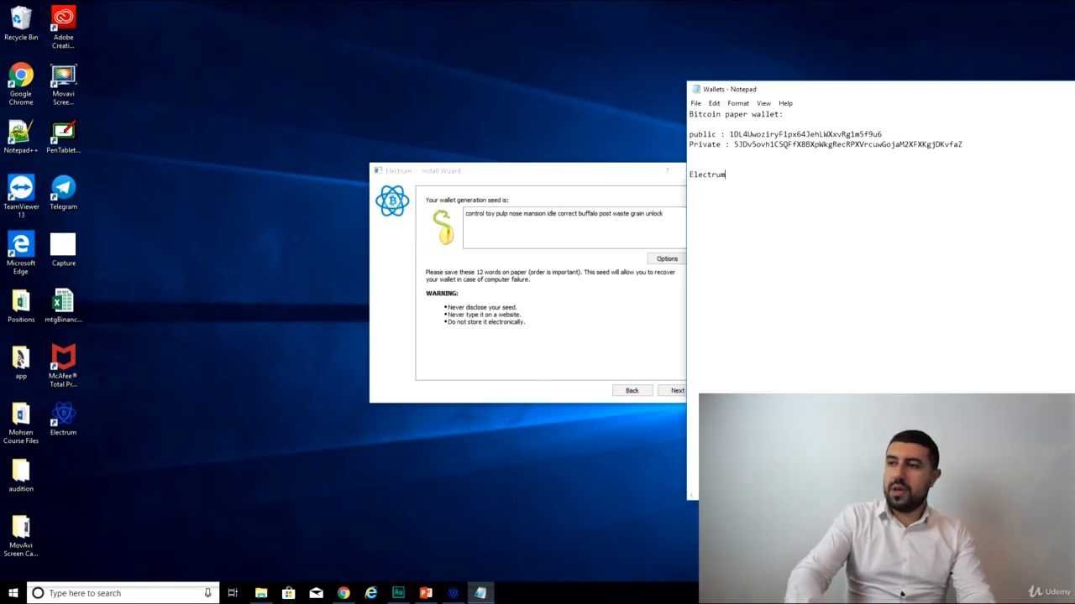
text(:)
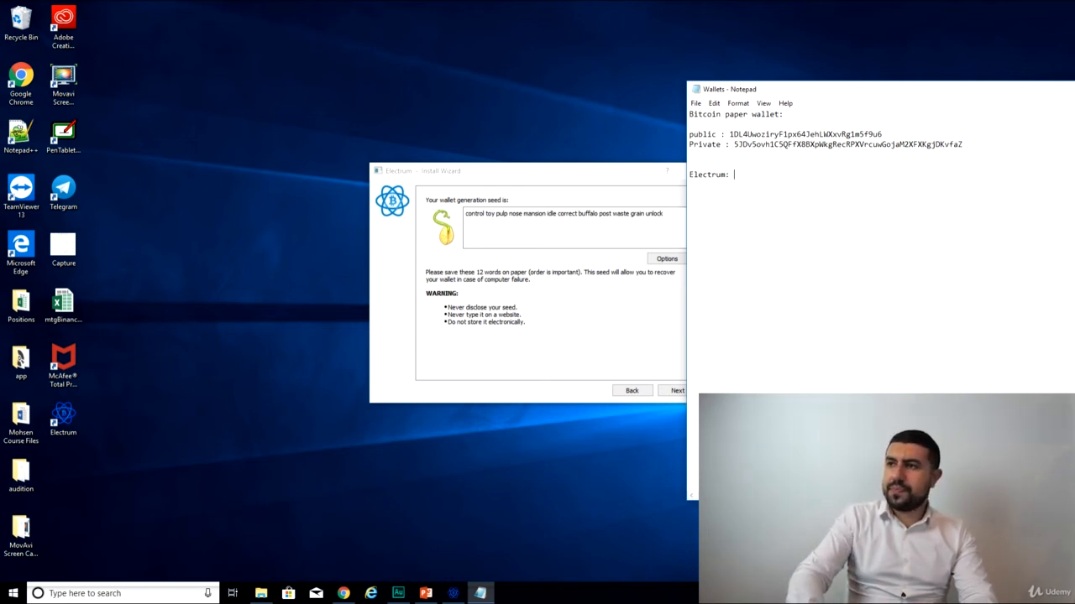
text(4.4 Using a Bitcoin client (Electrum))
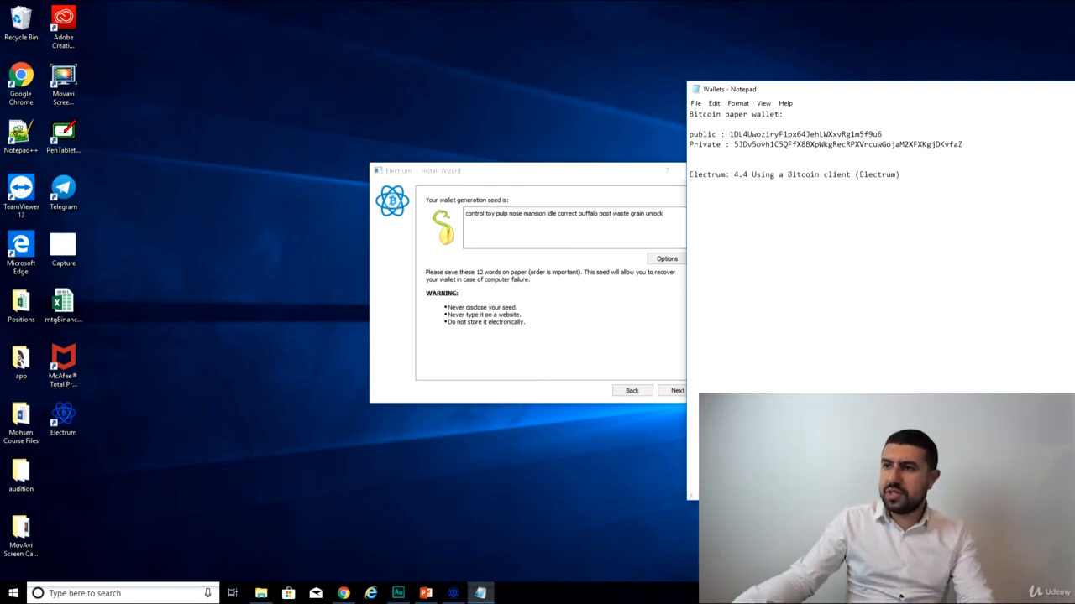
key(ctrl+z)
drag(668, 214, 465, 214)
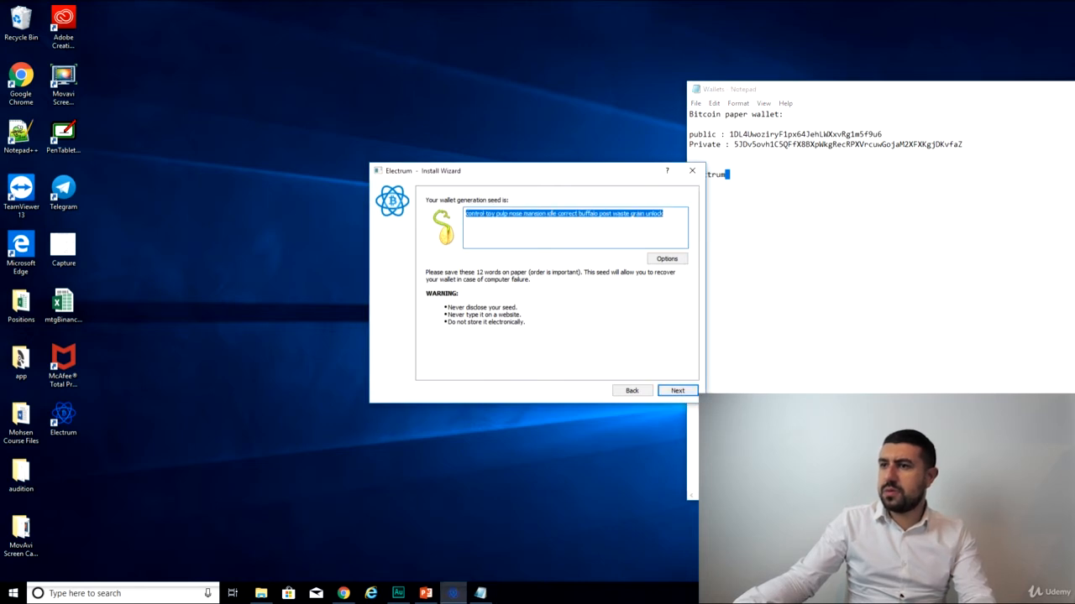
key(ctrl+c)
key(alt+Tab)
key(ctrl+v)
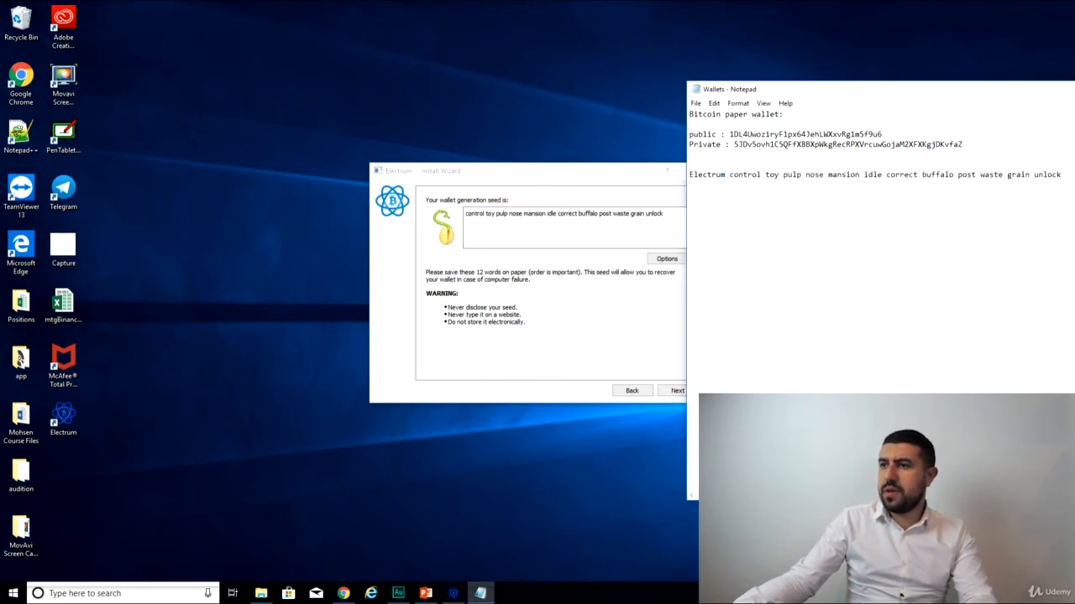
text(:)
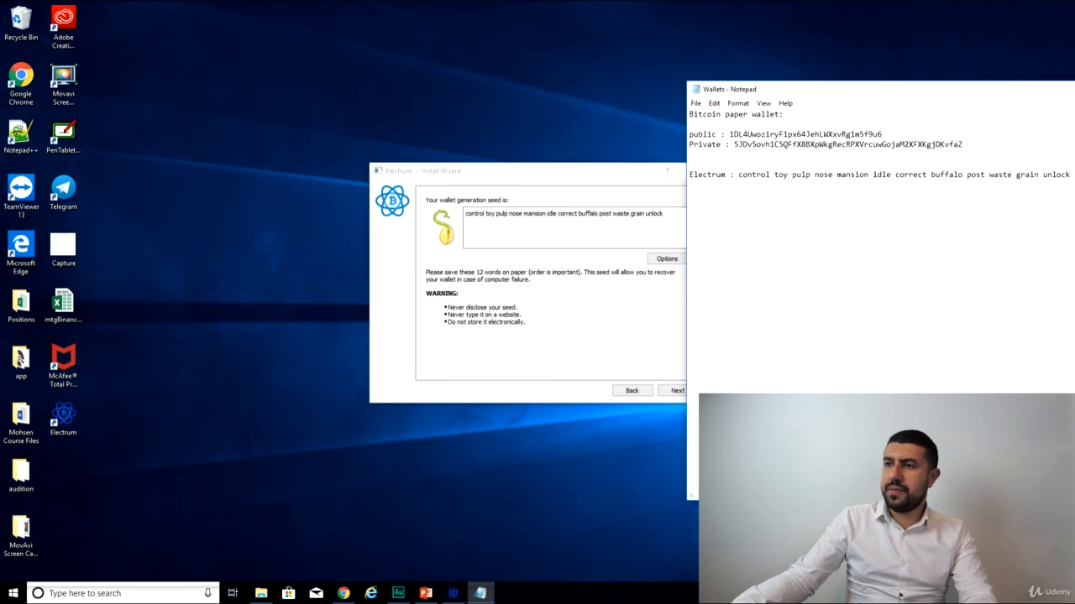
Arrange the Wallets note and the install wizard so both are readable, and continue to the seed confirmation page.
drag(797, 89, 759, 236)
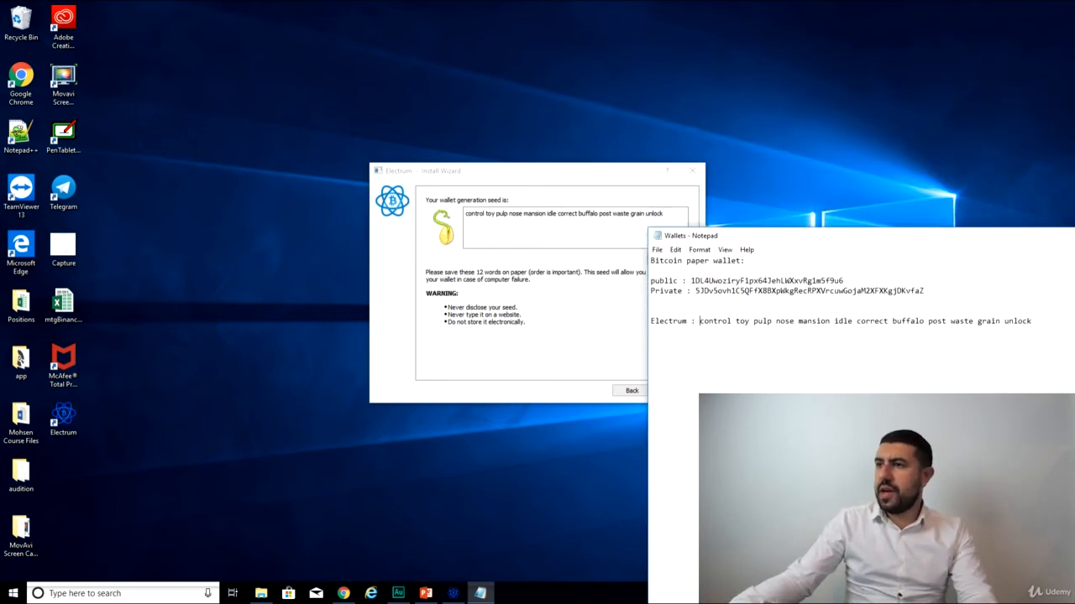
drag(537, 170, 342, 136)
click(481, 357)
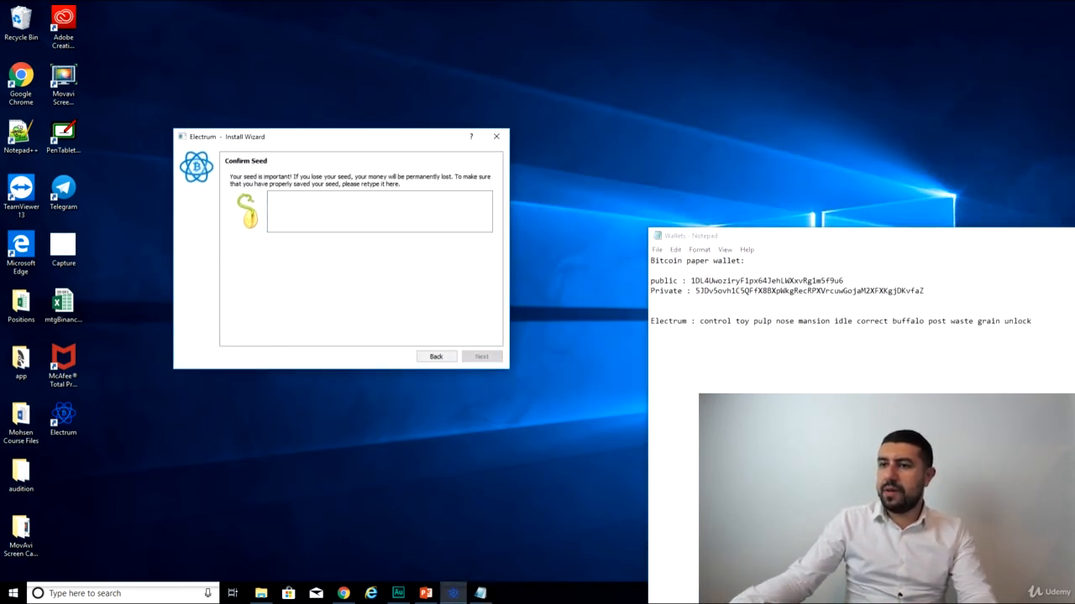
Retype the wallet's seed phrase from the Wallets note in the seed confirmation box and continue to the password page.
click(379, 212)
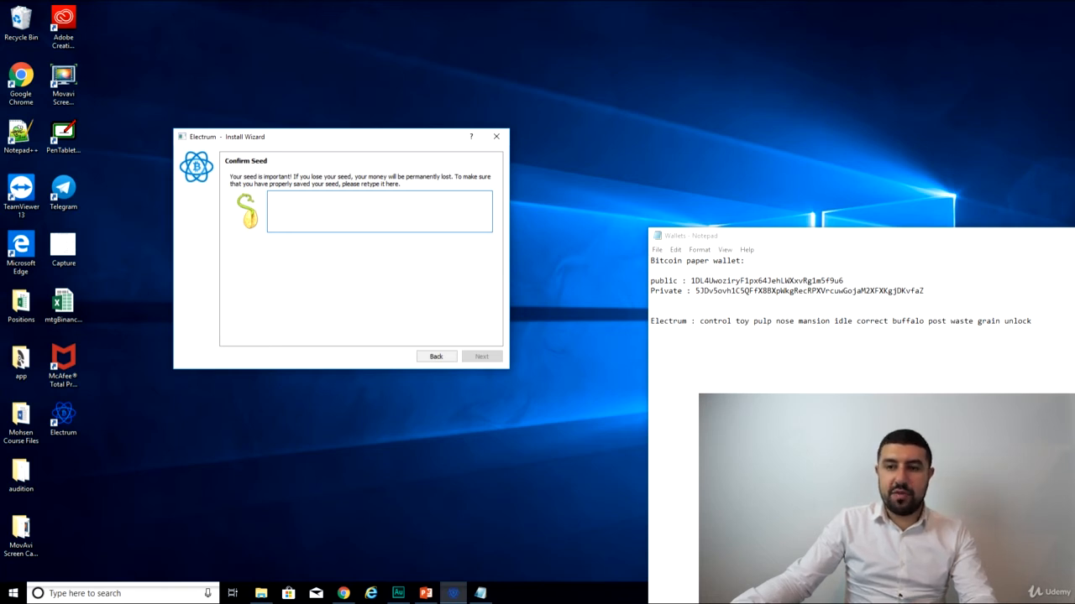
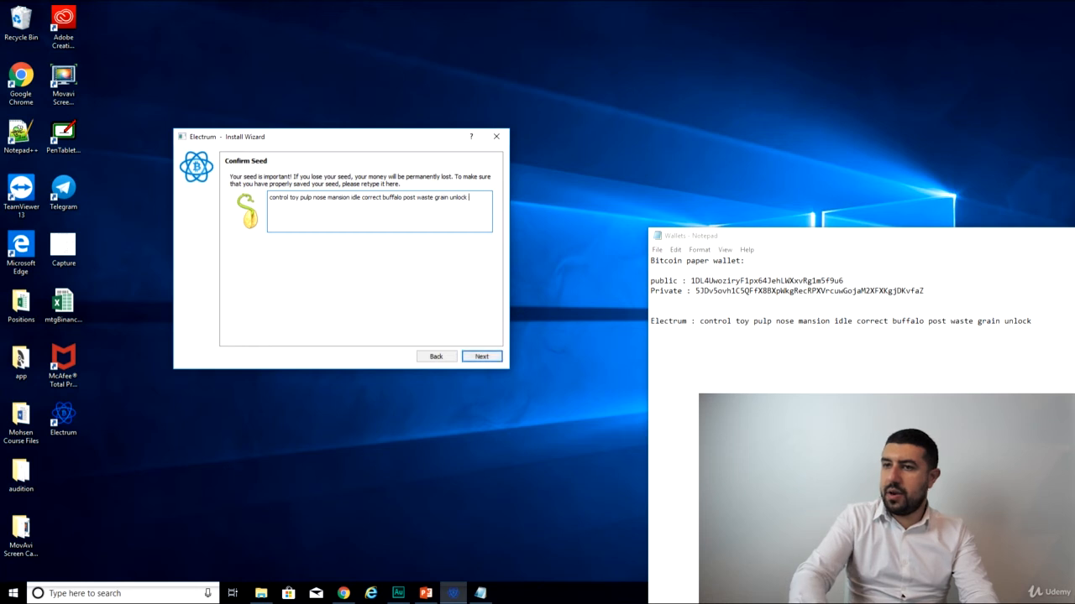
key(Return)
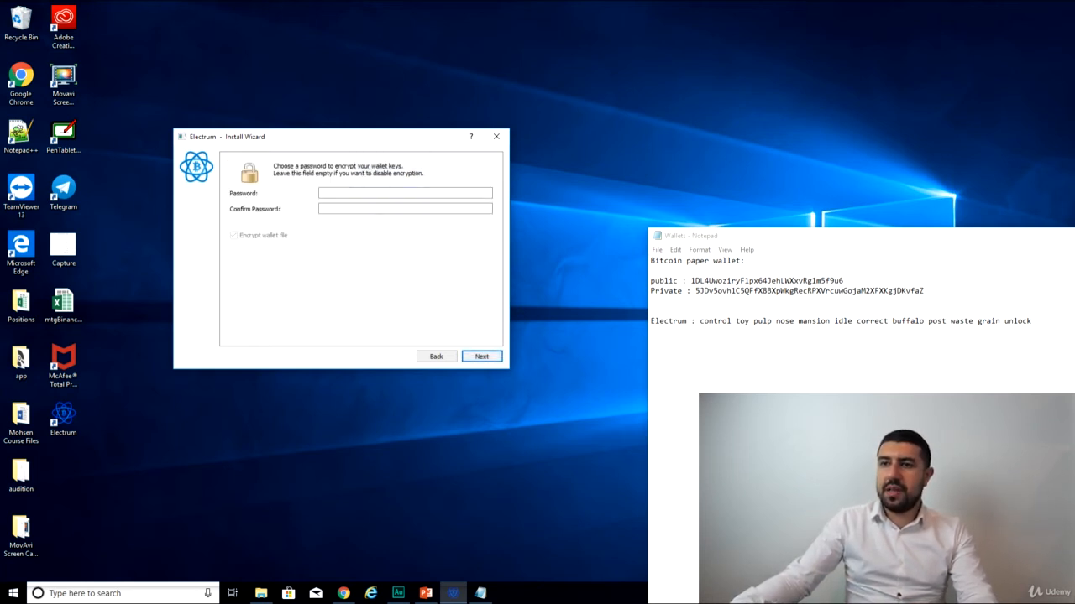
Record the wallet password on a new line below the Electrum seed phrase in the Wallets note and select it.
click(1032, 321)
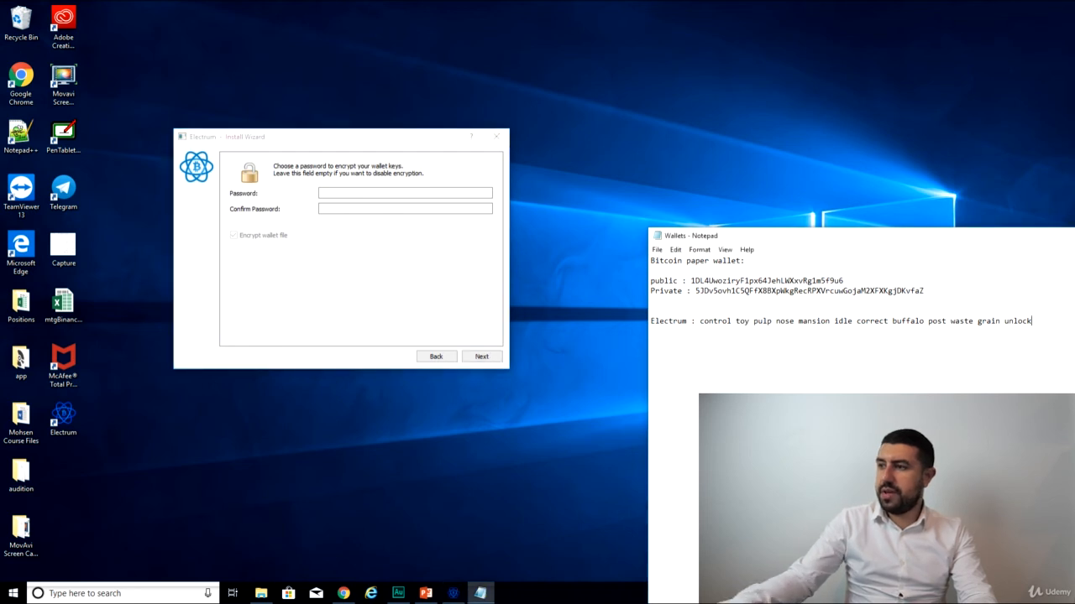
key(Return)
key(Return)
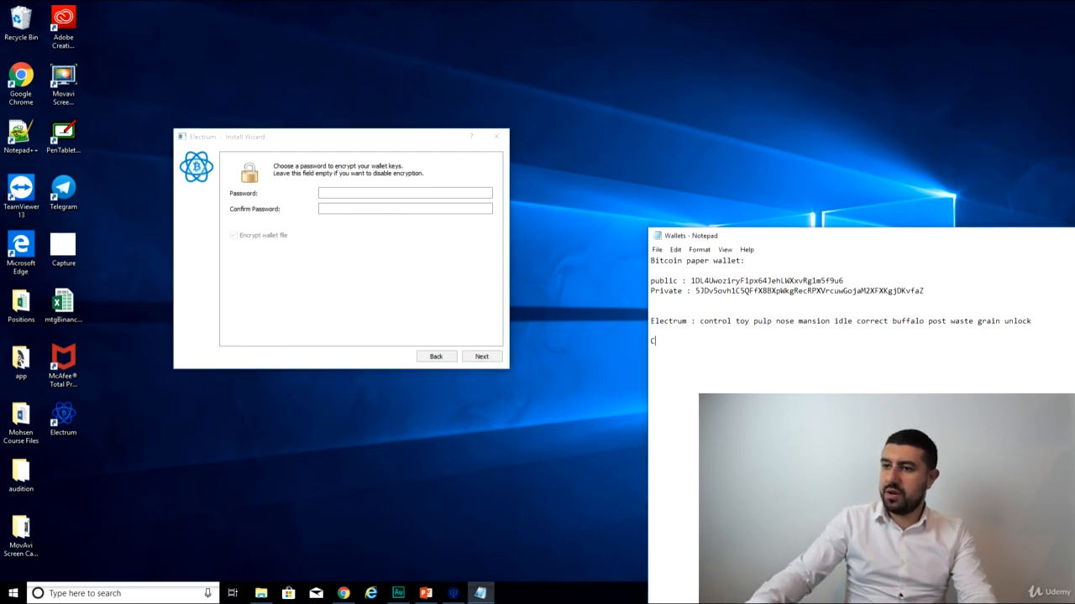
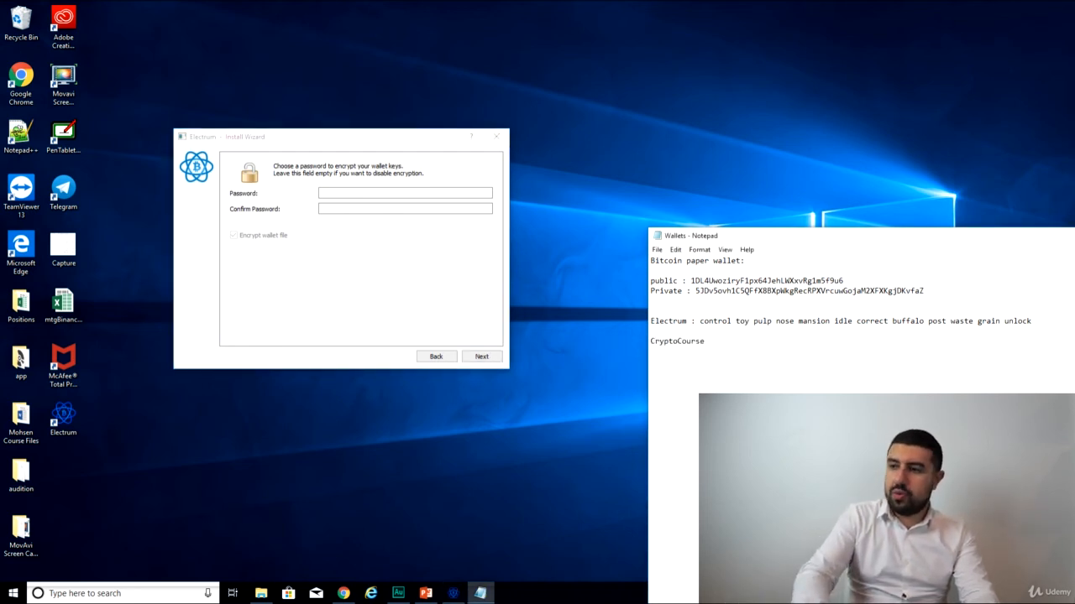
key(shift+Home)
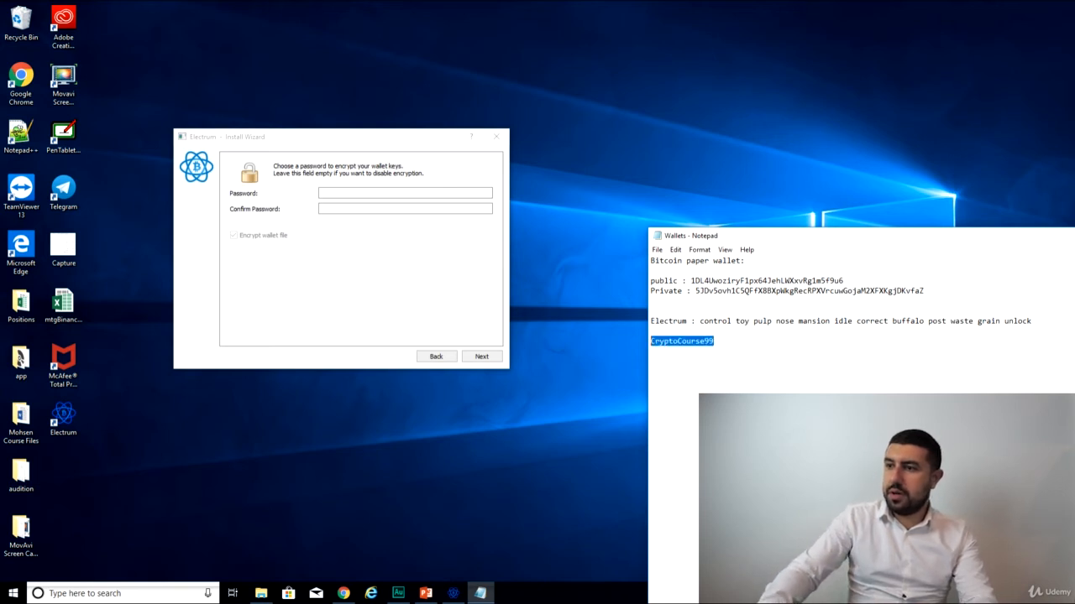
Copy the noted password into the wizard's Password and Confirm Password fields and finish creating the wallet with file encryption.
key(ctrl+c)
key(alt+Tab)
key(ctrl+v)
key(Tab)
key(ctrl+v)
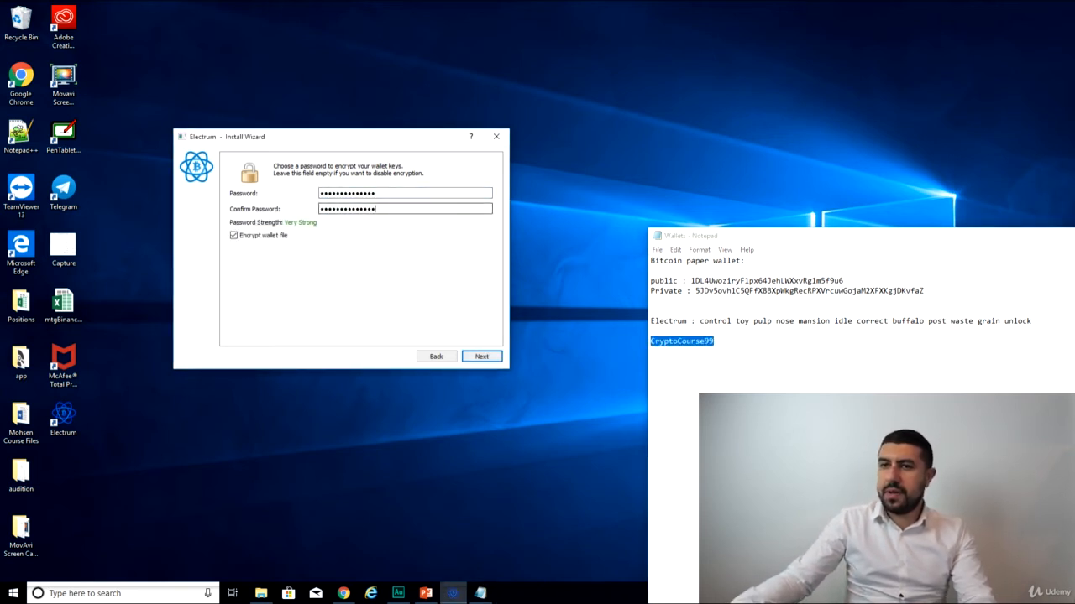
key(Return)
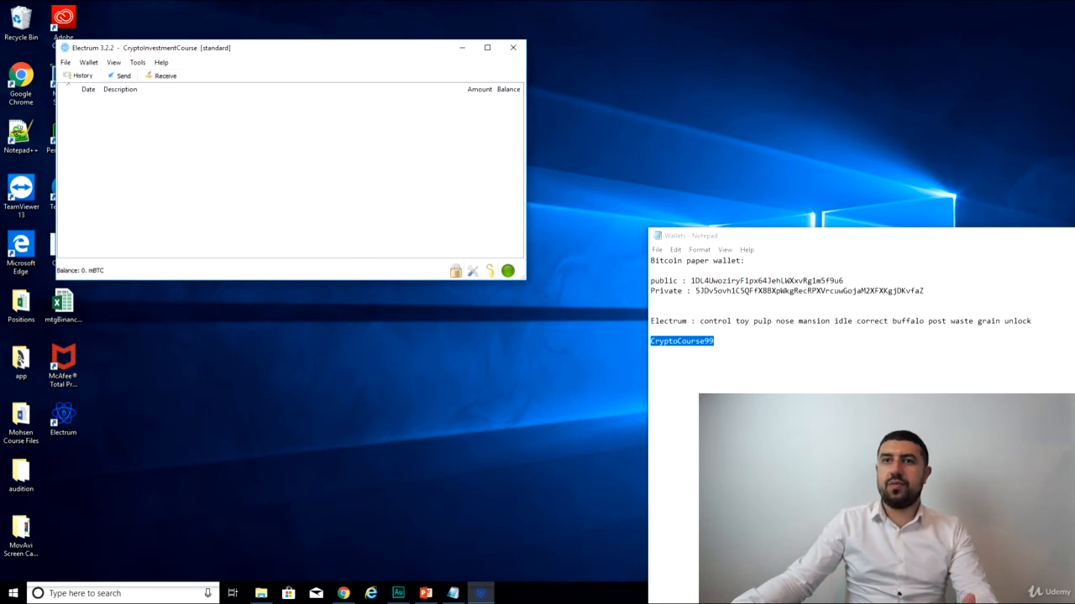
Shift the wallet window clear of the desktop icons and view the payment form for sending bitcoin.
drag(294, 48, 328, 47)
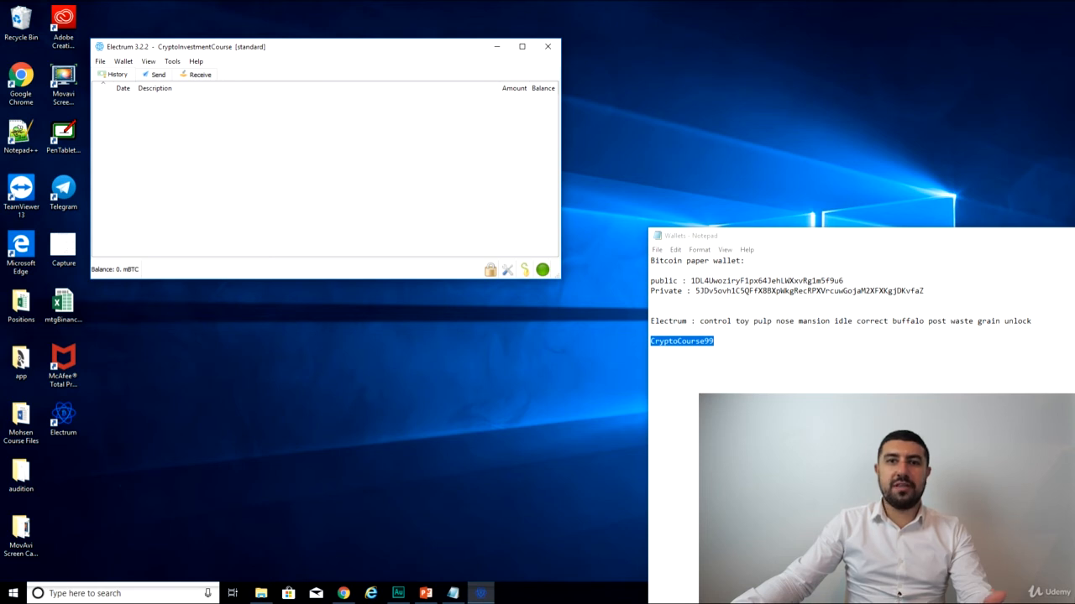
click(156, 74)
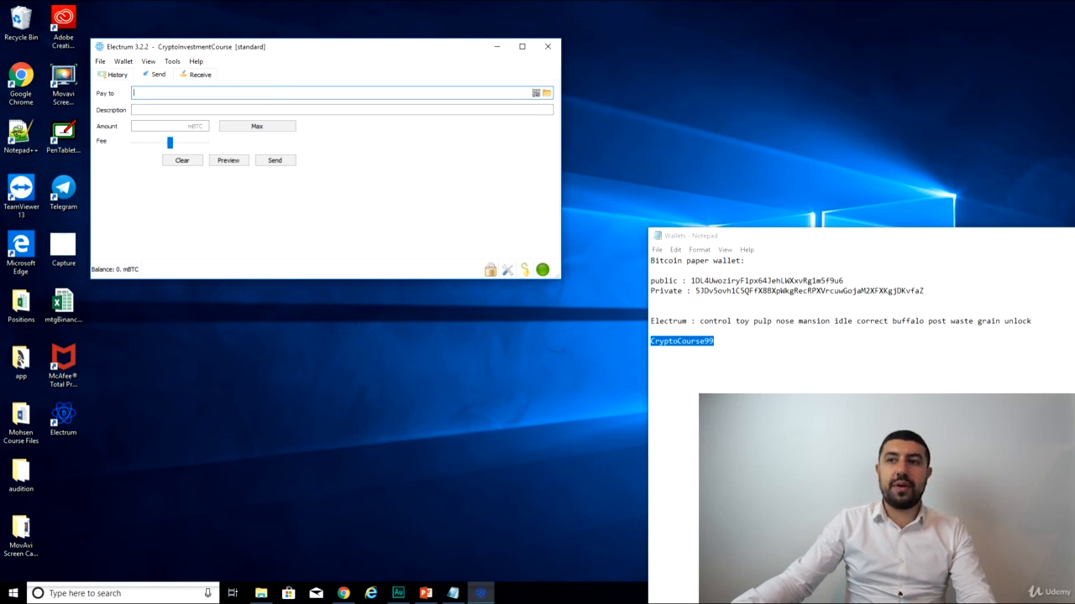
click(151, 110)
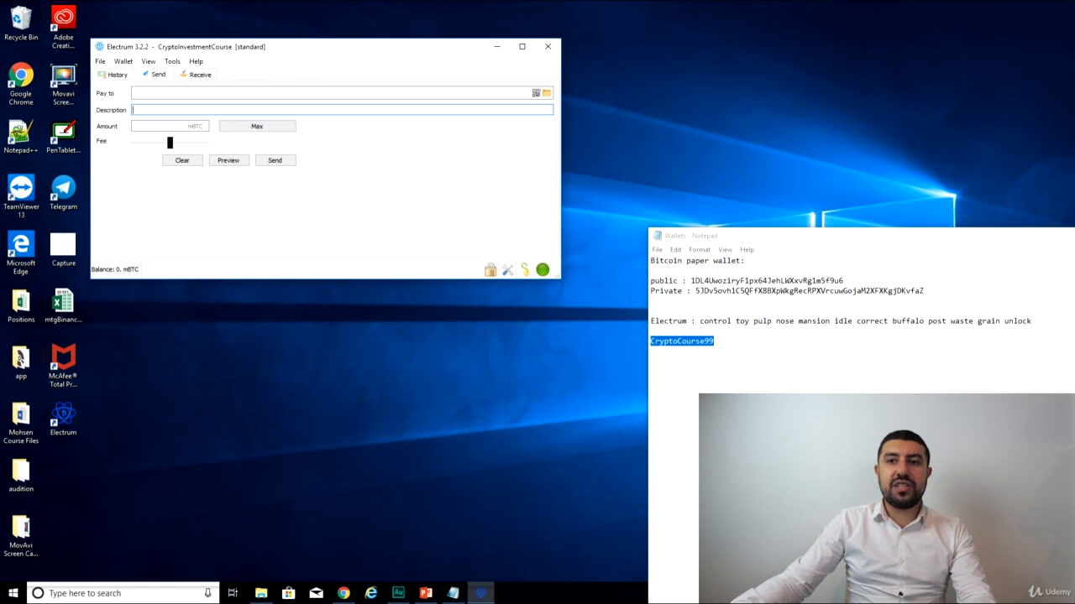
Compare transaction fee targets across the Fee slider's range, including within 2 and 25 blocks, and return it to within 5 blocks.
mouse_move(170, 142)
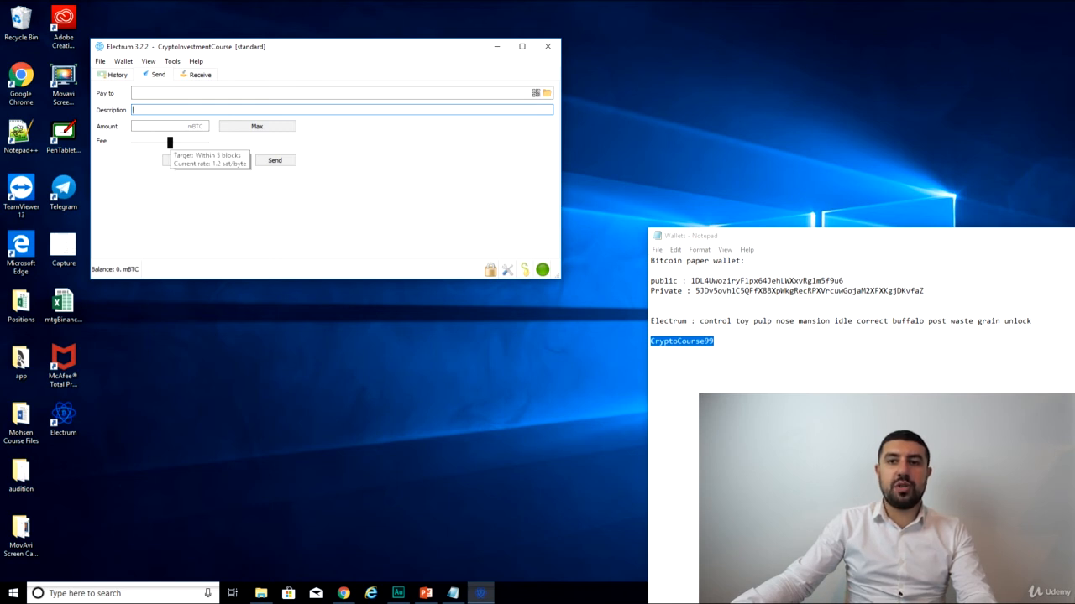
drag(170, 143, 205, 143)
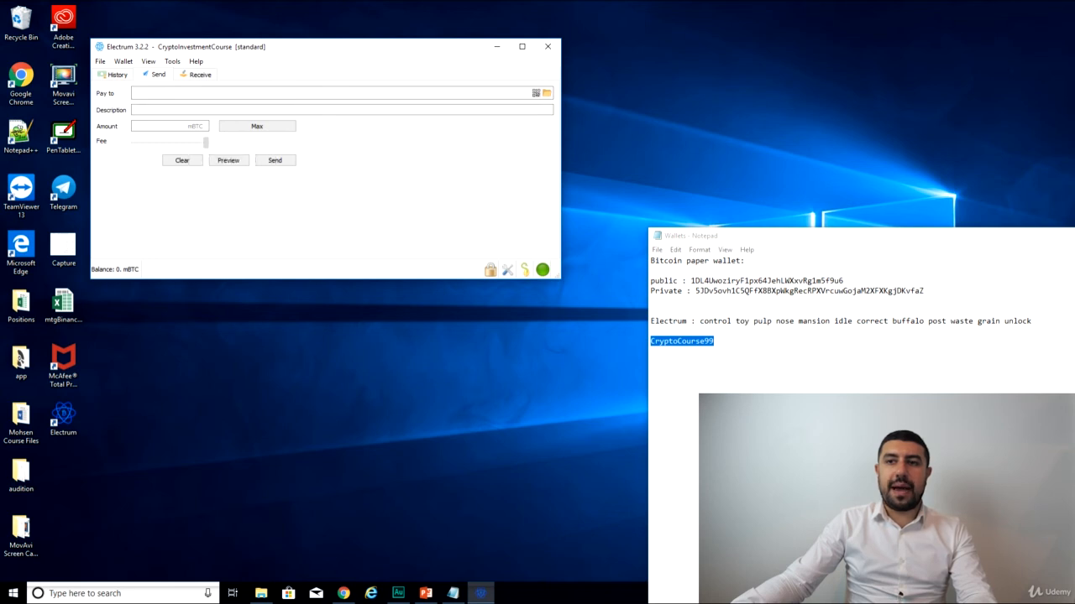
drag(205, 143, 170, 142)
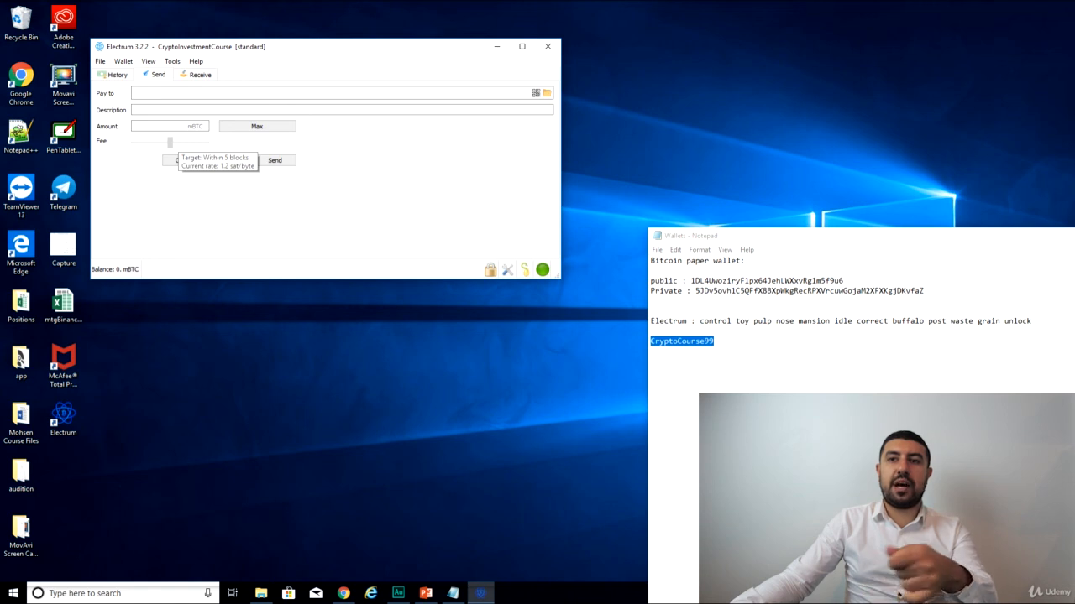
drag(170, 143, 205, 142)
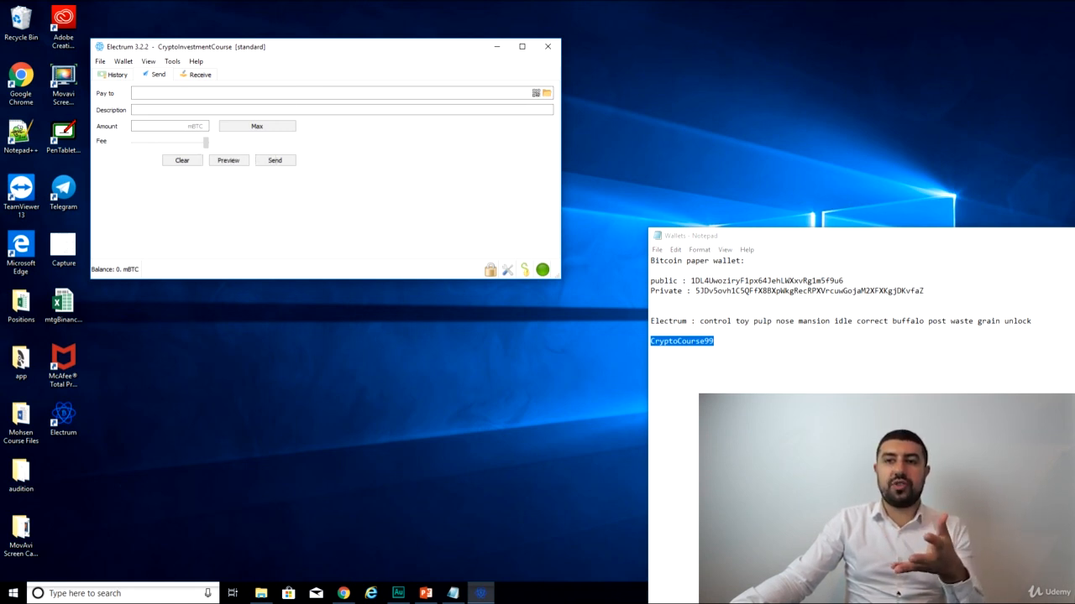
drag(205, 142, 189, 142)
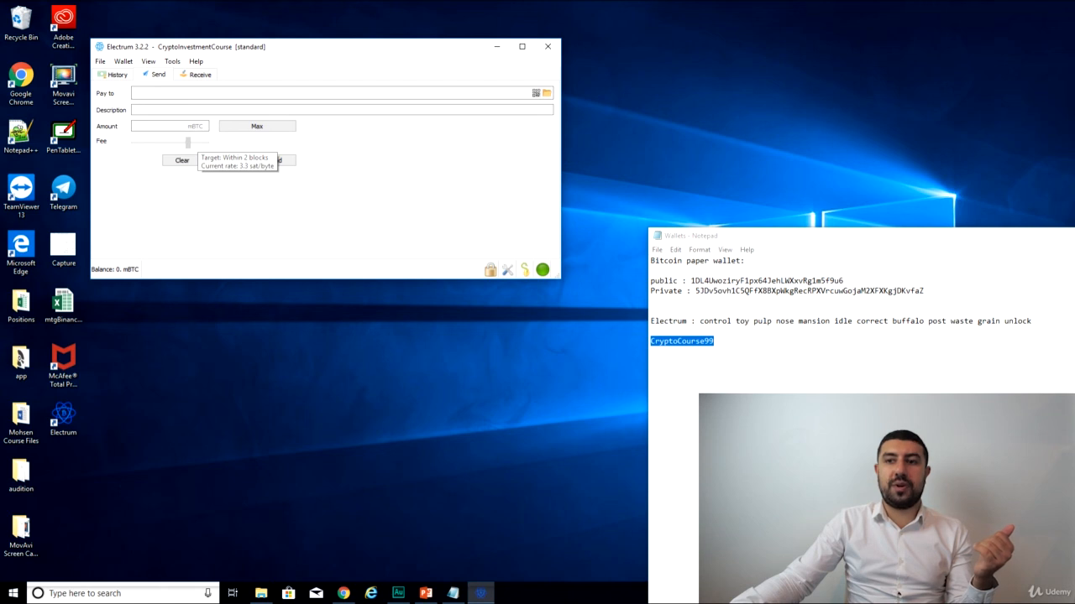
drag(187, 143, 132, 143)
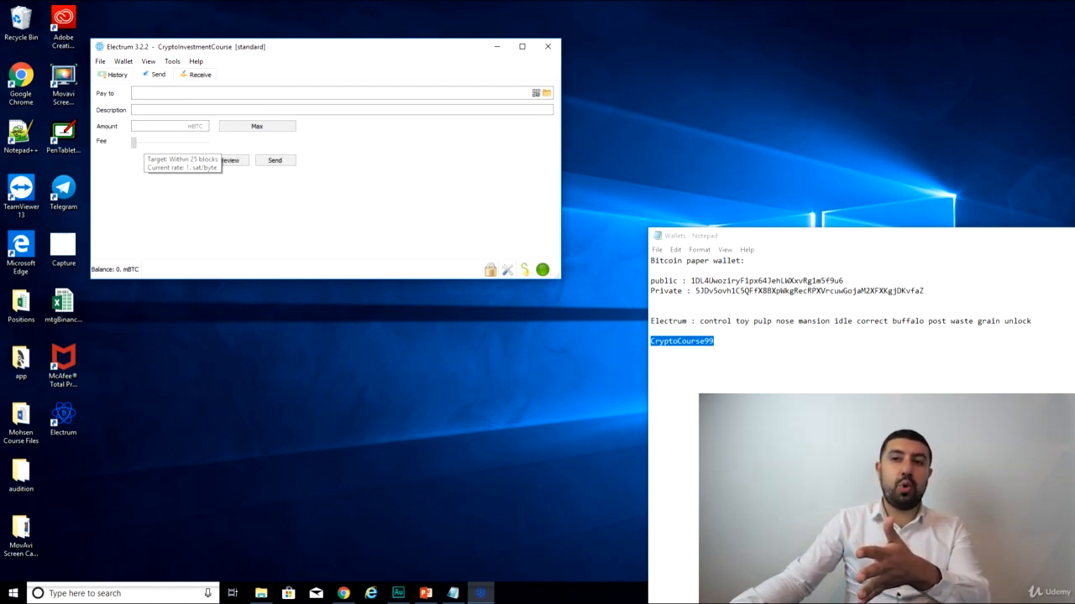
drag(132, 143, 169, 143)
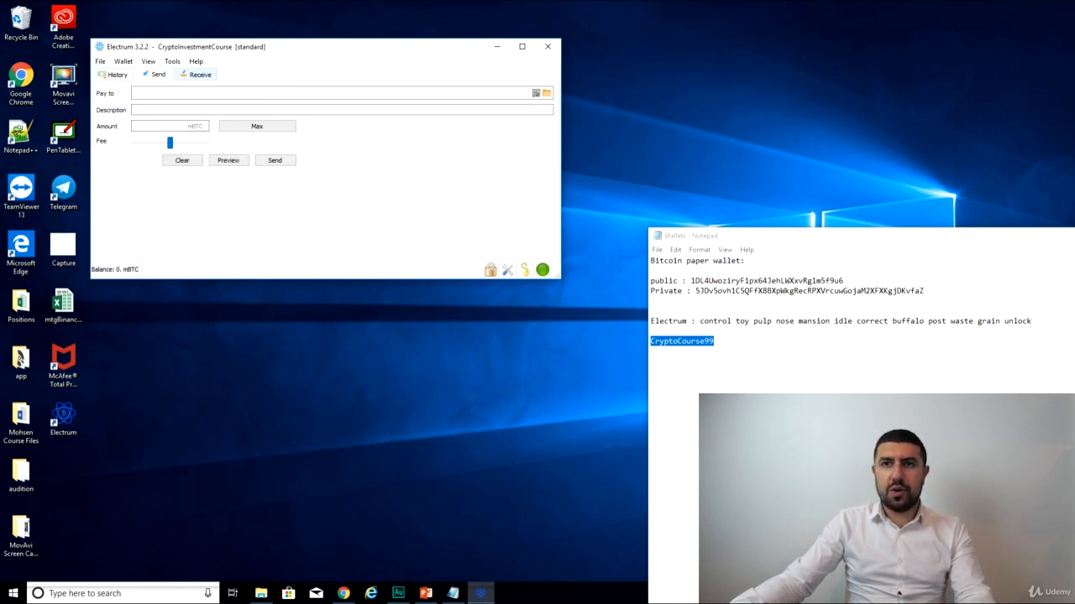
Show the wallet's receiving details and select the whole receiving address.
click(197, 73)
drag(294, 92, 153, 92)
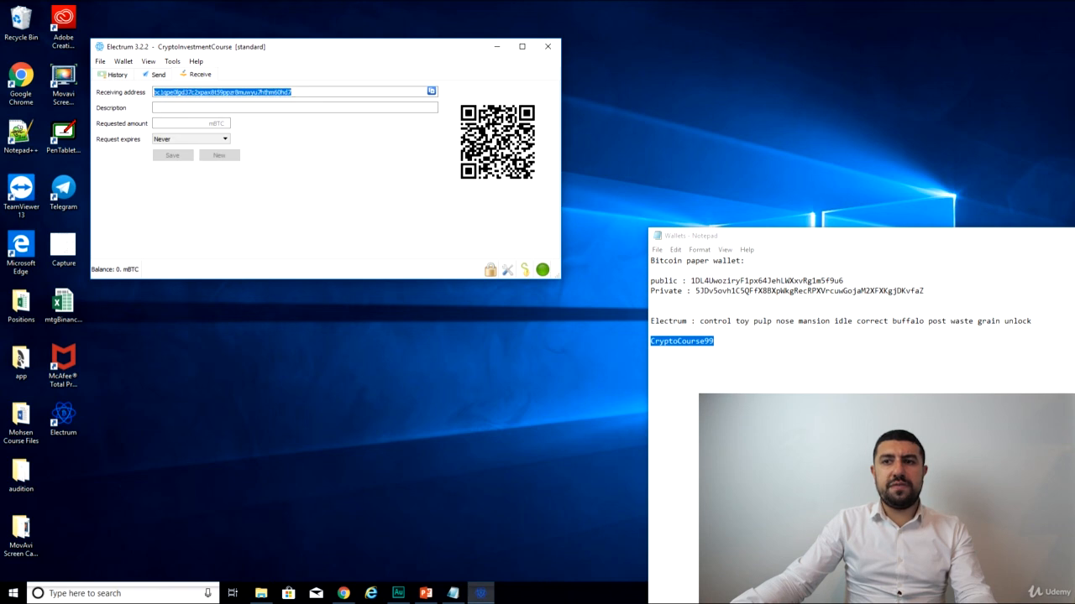